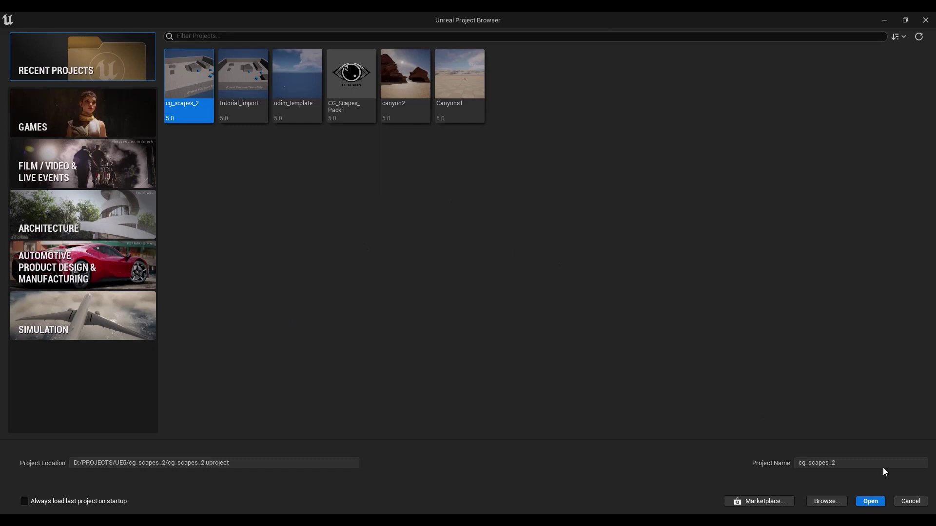
# Open the existing Texas_Biomes.uproject project from the Texas_Biomes folder
pyautogui.click(826, 502)
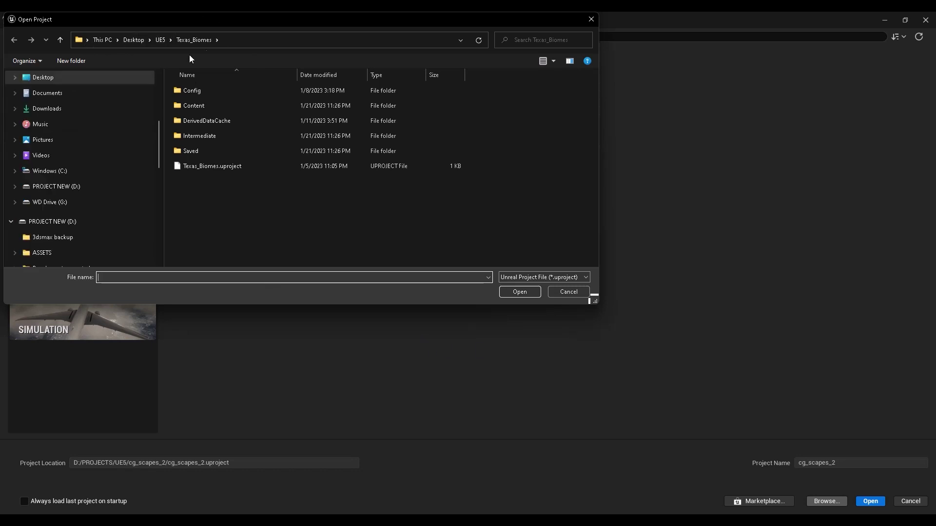
pyautogui.click(212, 164)
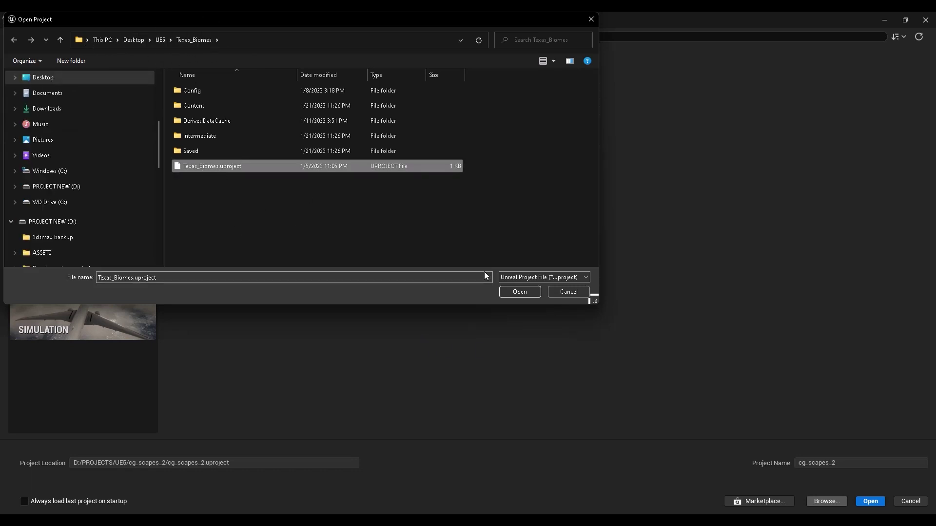
pyautogui.click(518, 292)
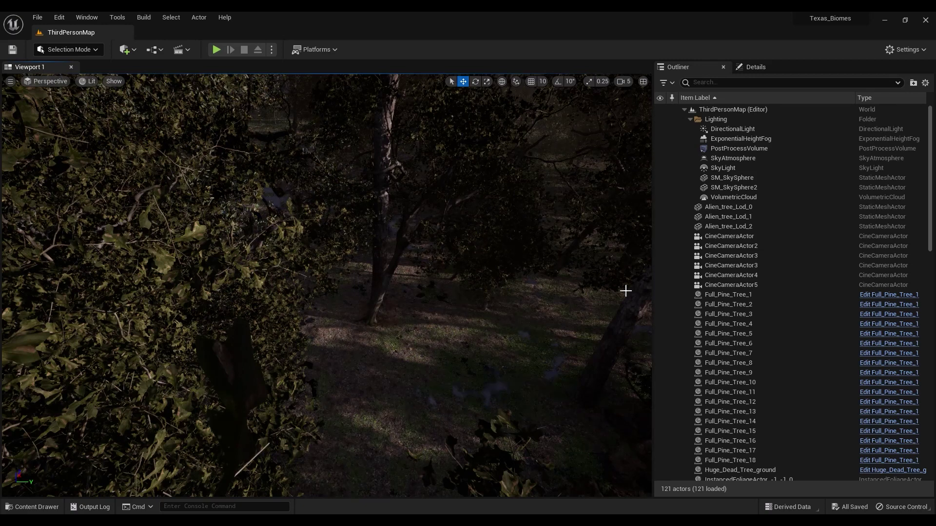
# Examine the forest in ThirdPersonMap from ground level up to an elevated overview of the trees
pyautogui.press('s')
pyautogui.moveTo(360, 327)
pyautogui.mouseDown(button='right')
pyautogui.moveTo(351, 349)
pyautogui.moveTo(347, 332)
pyautogui.mouseUp(button='right')
pyautogui.press('s')
pyautogui.press('s')
pyautogui.press('s')
pyautogui.moveTo(322, 236); pyautogui.dragTo(327, 209, button='right')
pyautogui.press('w')
pyautogui.scroll(-3, 350, 250)
pyautogui.press('q')
pyautogui.moveTo(341, 269); pyautogui.dragTo(309, 215, button='right')
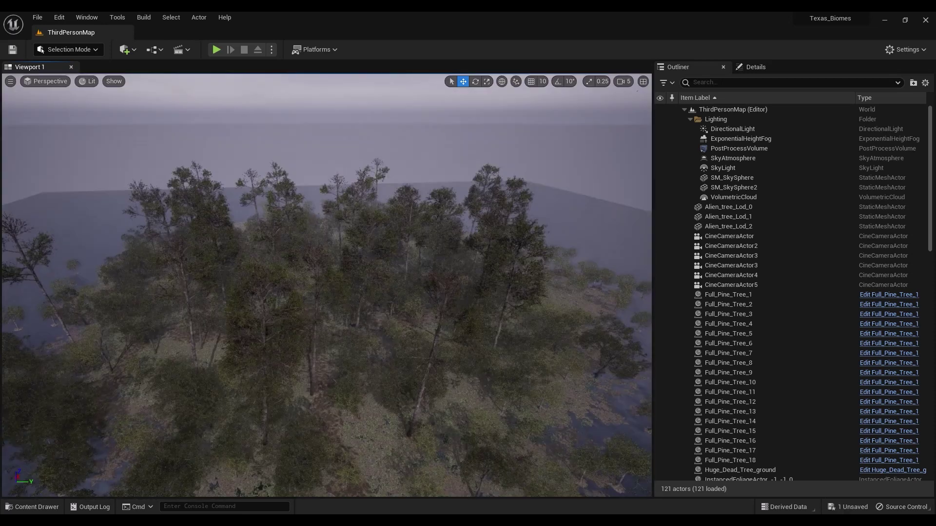
pyautogui.hotkey('ctrl', 'space')
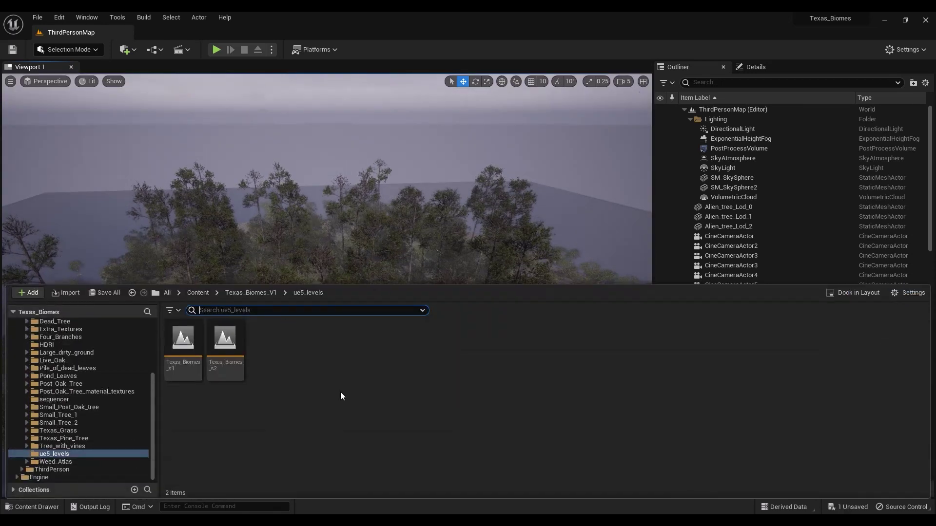
pyautogui.moveTo(365, 243); pyautogui.dragTo(364, 243, button='right')
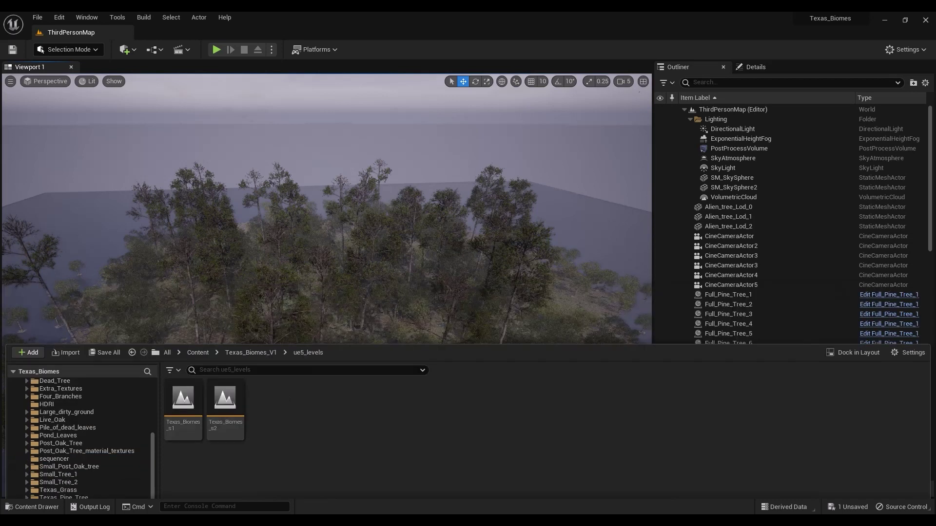
pyautogui.click(330, 152)
pyautogui.moveTo(331, 151); pyautogui.dragTo(330, 142, button='right')
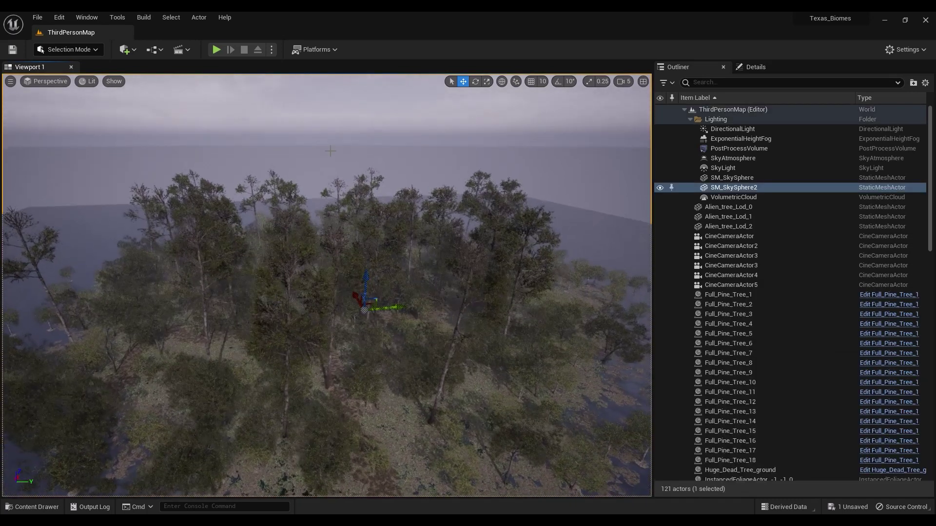
pyautogui.click(39, 19)
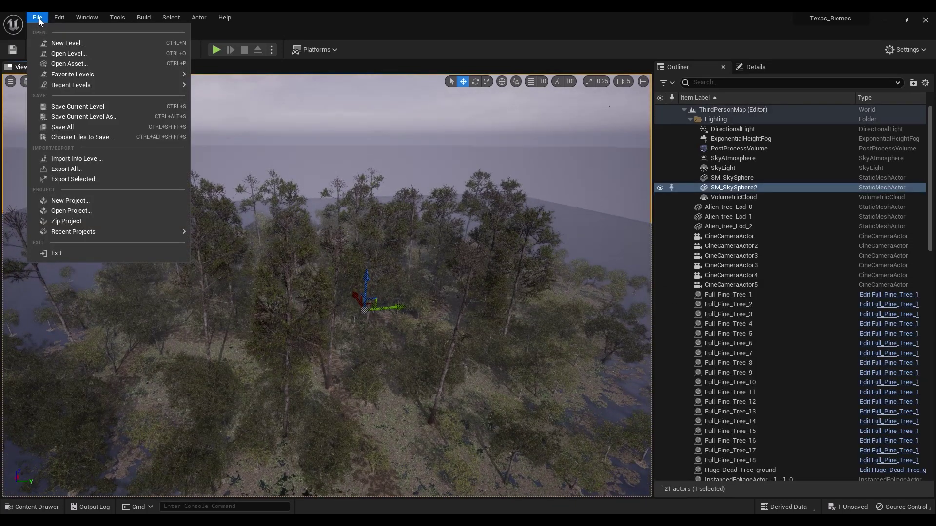
pyautogui.moveTo(92, 86)
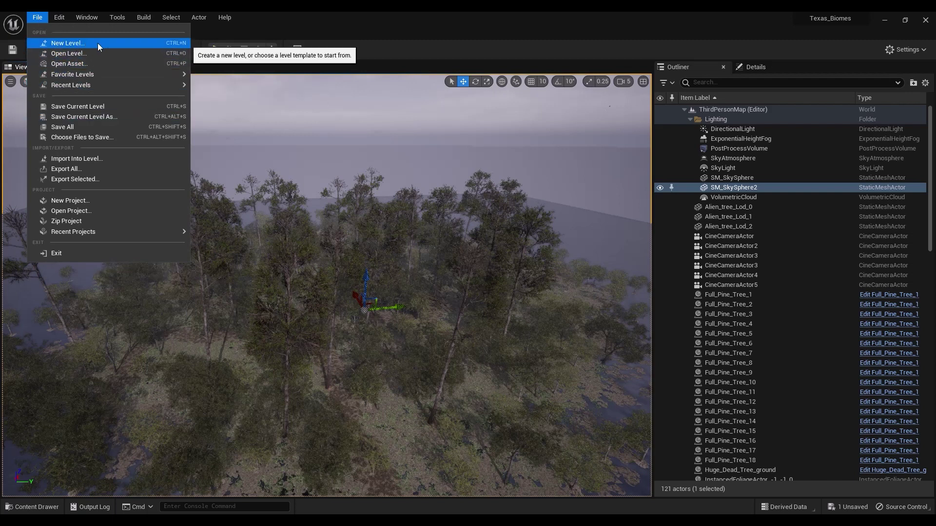
pyautogui.click(84, 43)
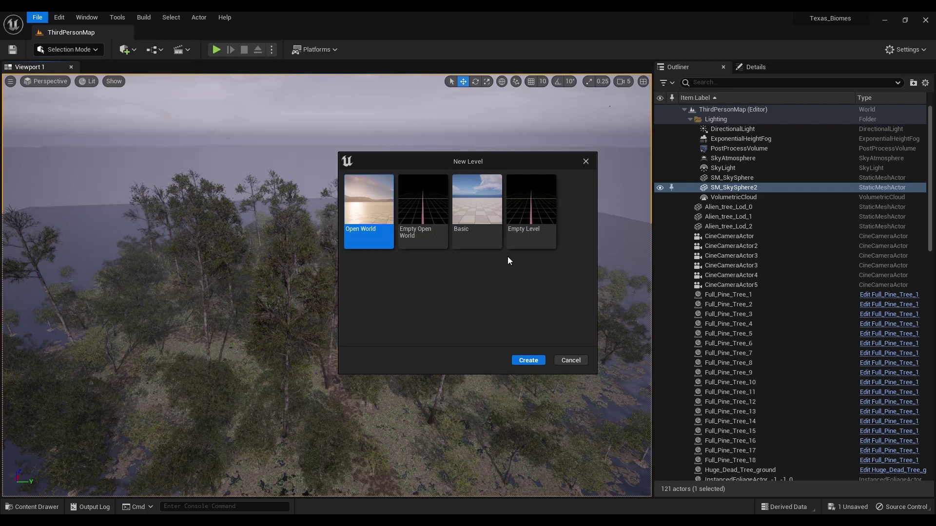
pyautogui.click(586, 162)
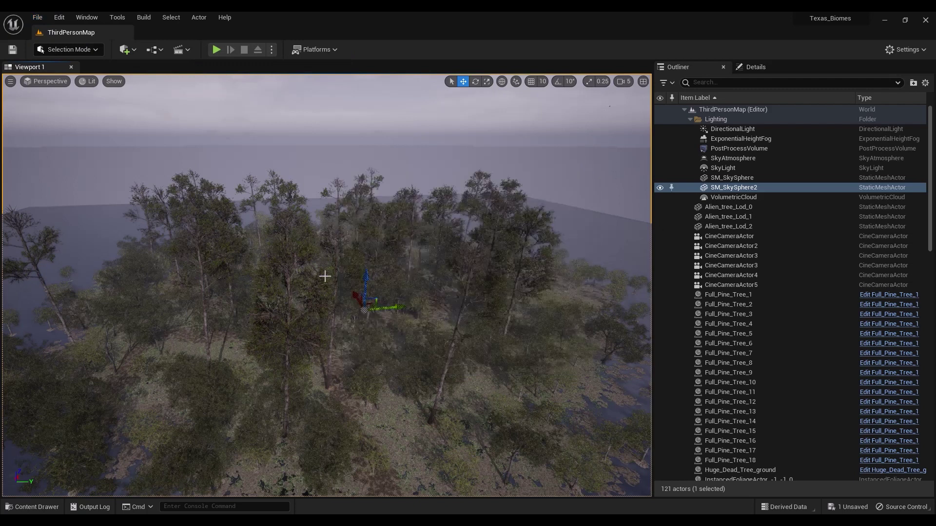
# Browse the Texas_Biomes_V1 asset folders, including Blueprint_Actors, Crazy_Tree, Large_dirty_ground, Live_Oak, Post_Oak_Tree and Small_Post_Oak_tree
pyautogui.hotkey('ctrl', 'space')
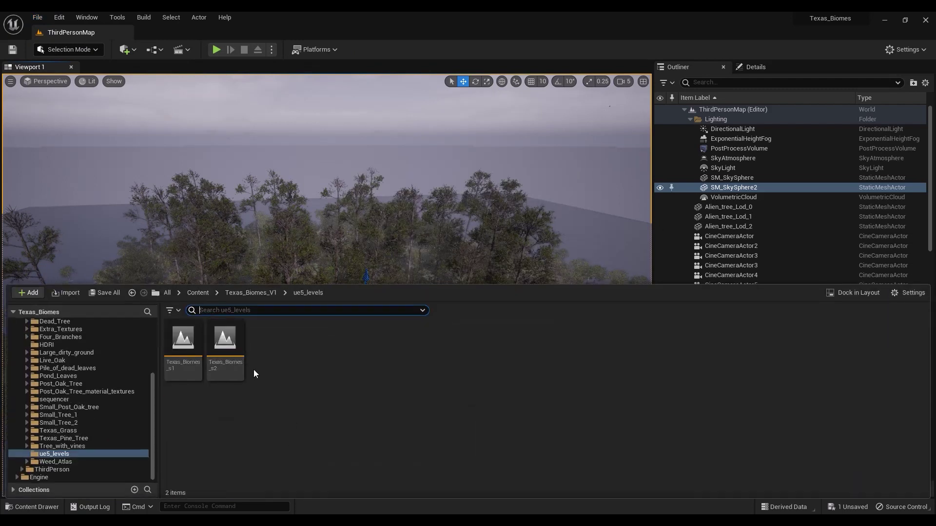
pyautogui.scroll(4, 54, 410)
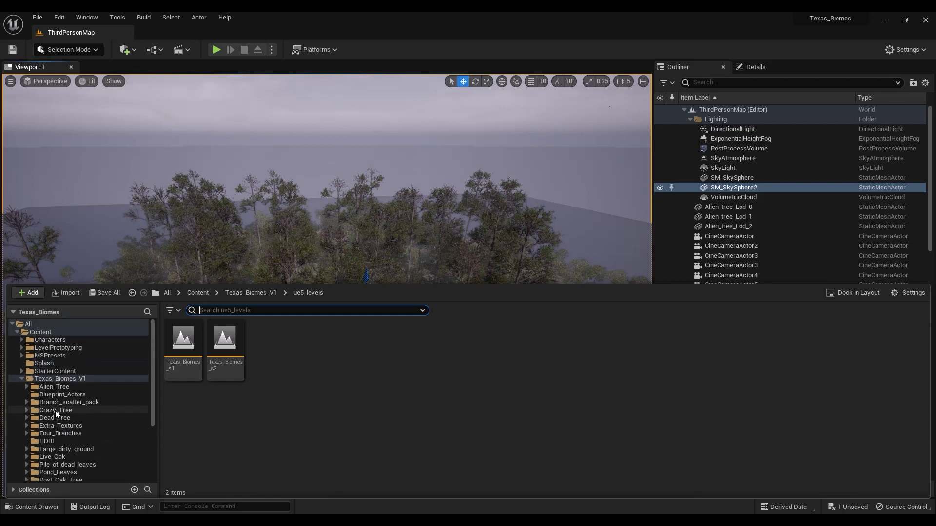
pyautogui.scroll(-1, 77, 387)
pyautogui.click(74, 381)
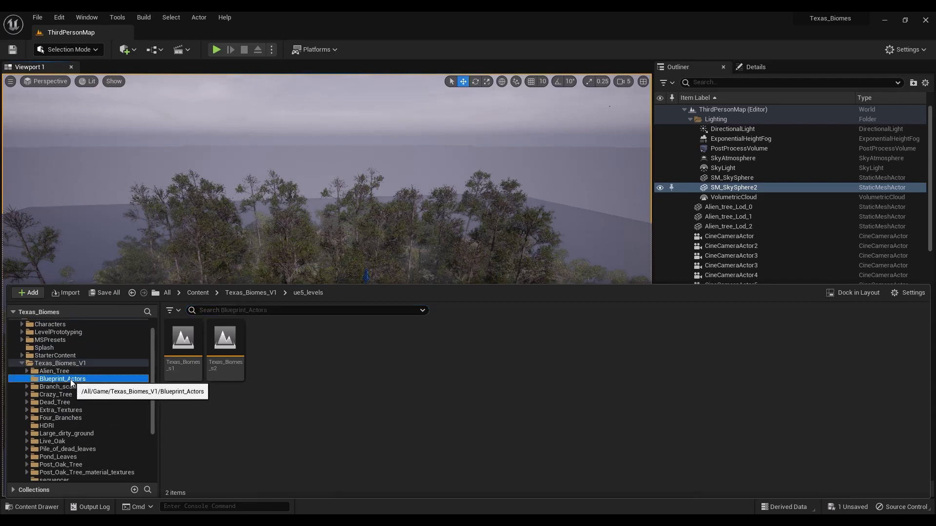
pyautogui.scroll(-1, 56, 398)
pyautogui.click(59, 379)
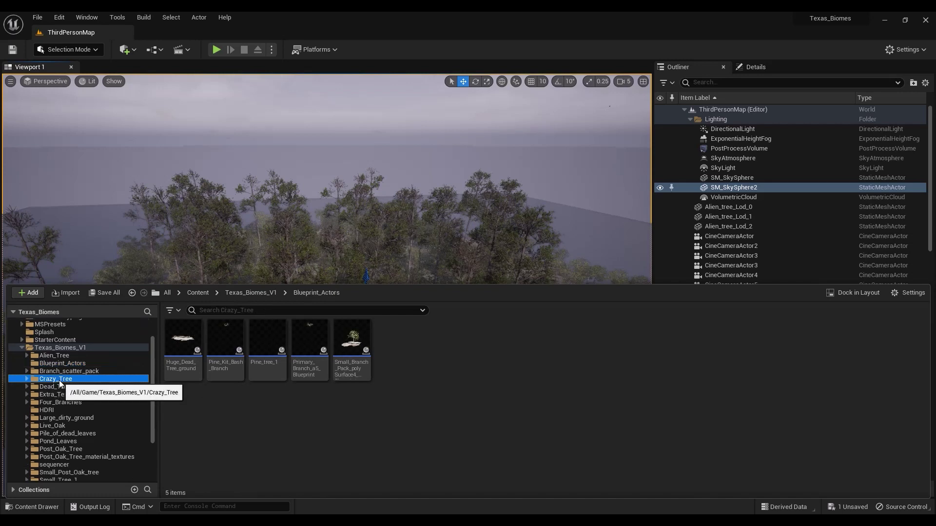
pyautogui.scroll(-1, 49, 394)
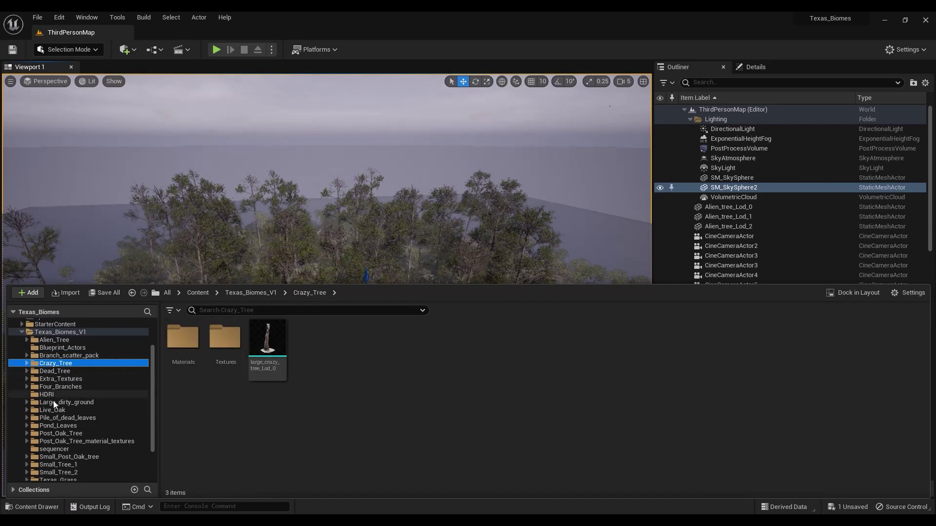
pyautogui.click(43, 395)
pyautogui.click(52, 403)
pyautogui.scroll(-1, 59, 420)
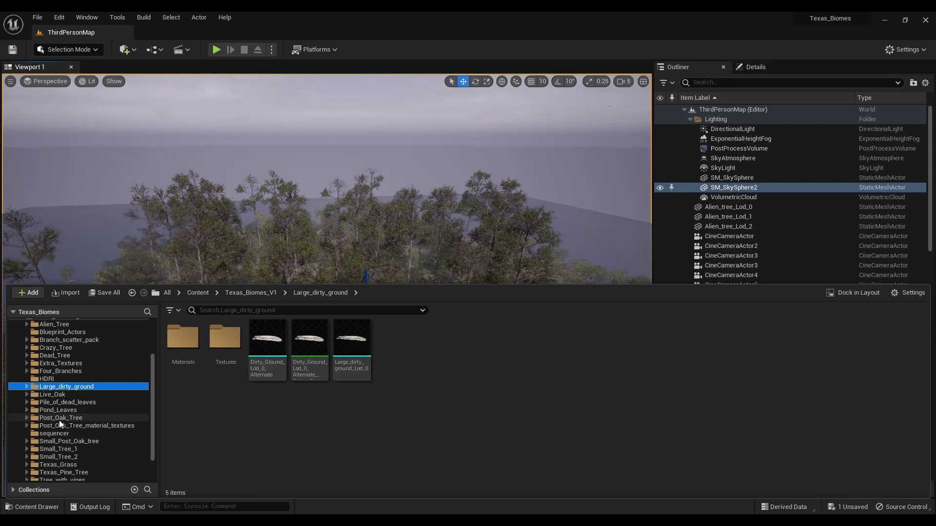
pyautogui.click(54, 395)
pyautogui.scroll(-1, 59, 414)
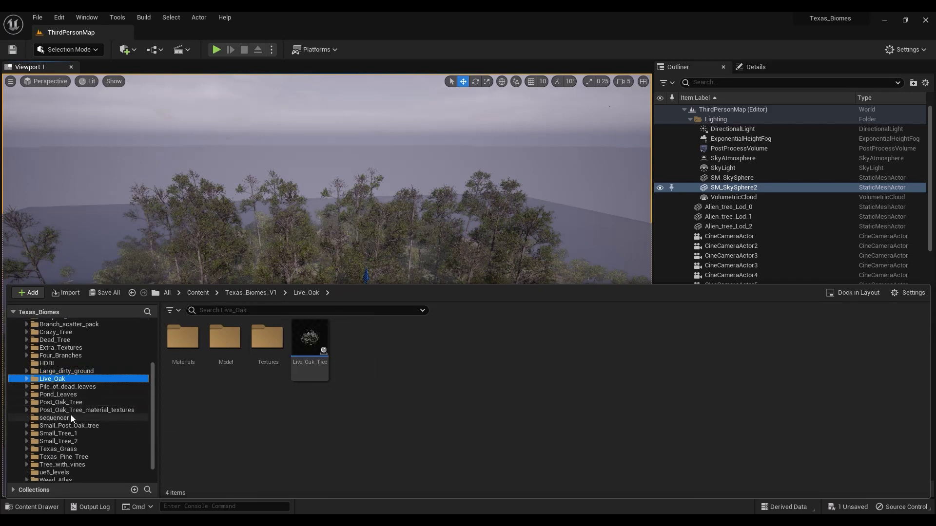
pyautogui.click(54, 403)
pyautogui.scroll(-1, 58, 410)
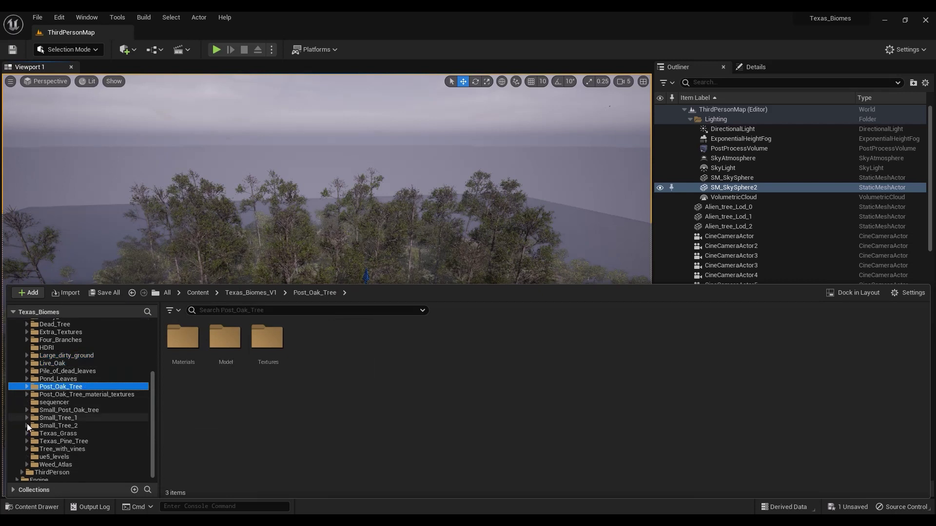
pyautogui.click(63, 412)
pyautogui.scroll(-1, 68, 419)
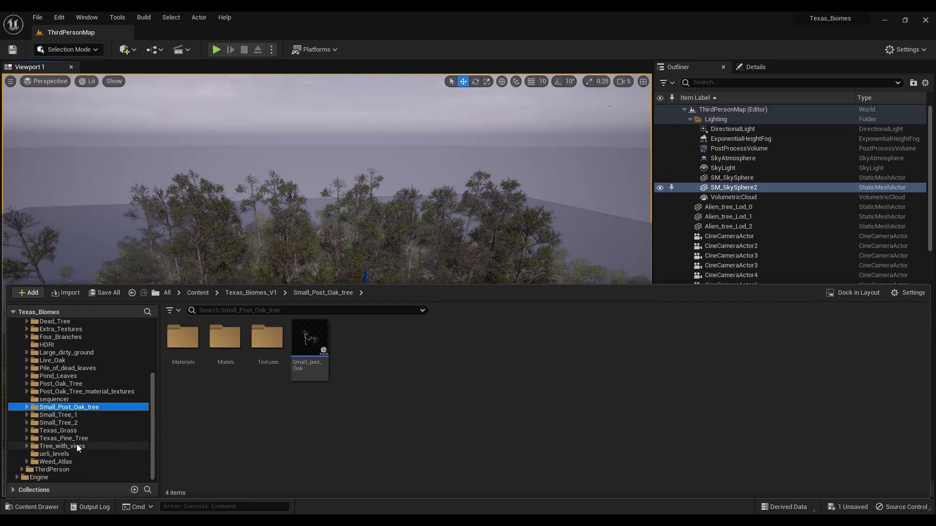
# Open the Texas_Biomes_s2 level from the ue5_levels folder, discarding the unsaved DirectionalLight change
pyautogui.click(39, 454)
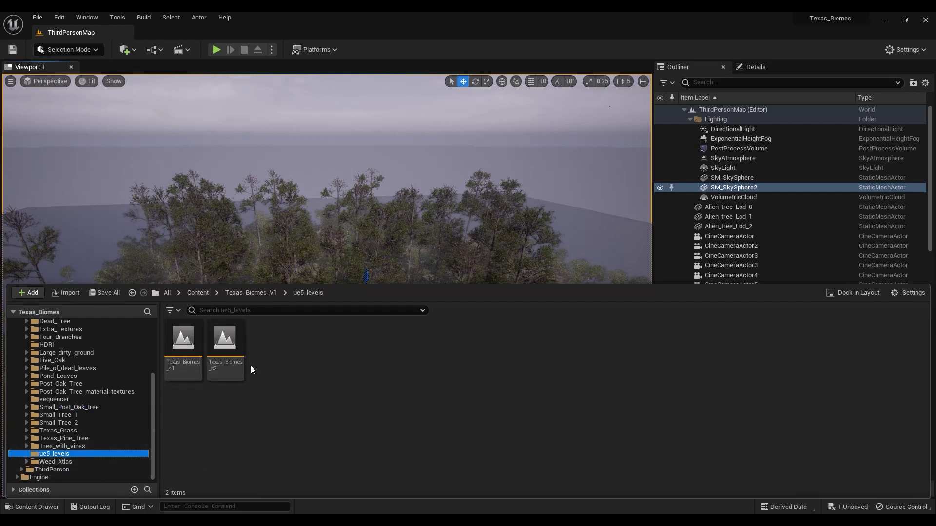
pyautogui.doubleClick(231, 344)
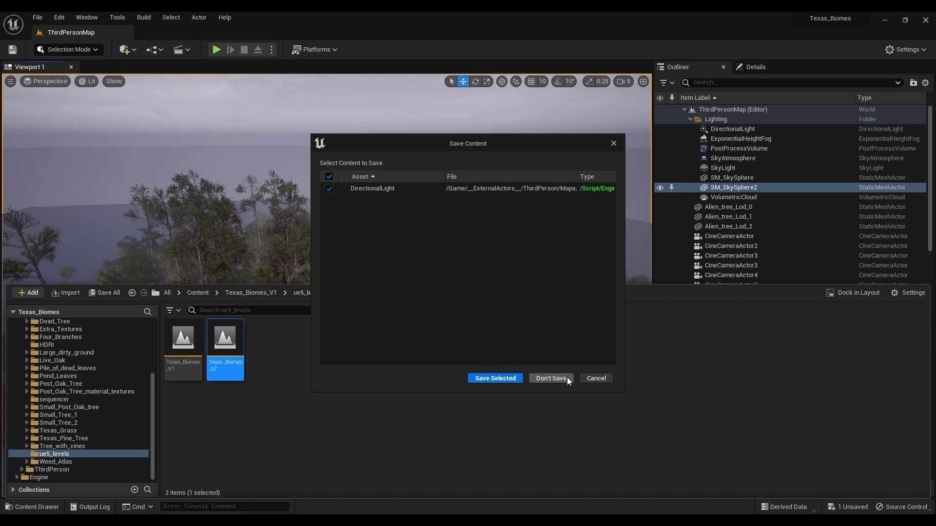
pyautogui.click(550, 378)
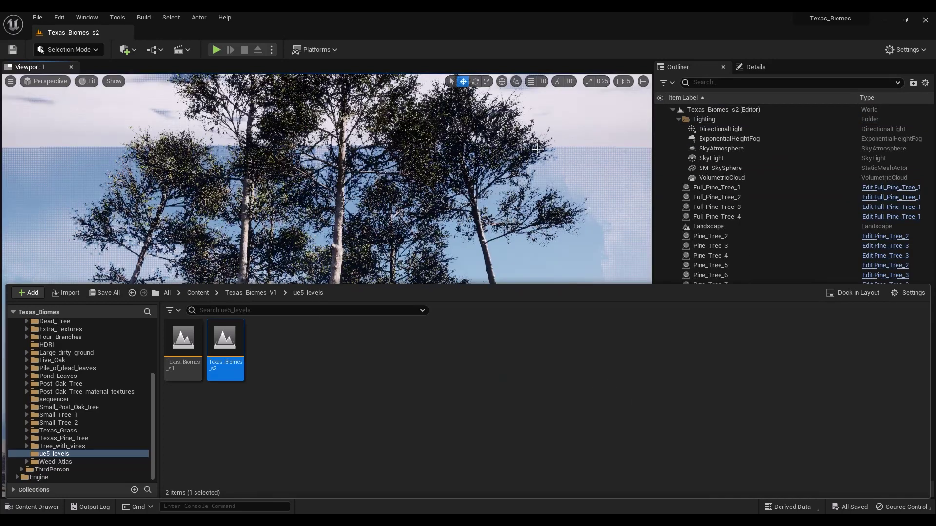
# Examine the group of pine trees in the Texas_Biomes_s2 level from a distance that frames them fully
pyautogui.click(408, 230)
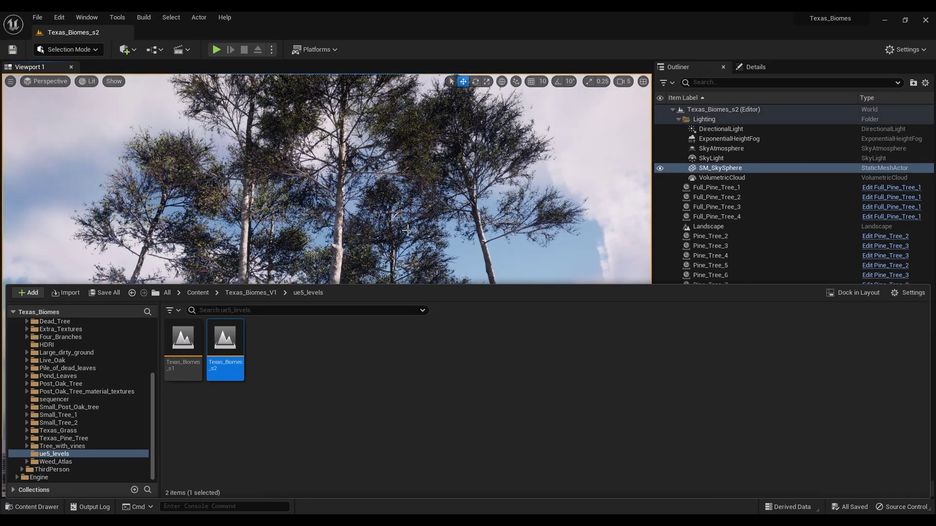
pyautogui.click(394, 235)
pyautogui.moveTo(339, 355); pyautogui.dragTo(376, 307, button='right')
pyautogui.hotkey('ctrl', 'space')
pyautogui.press('s')
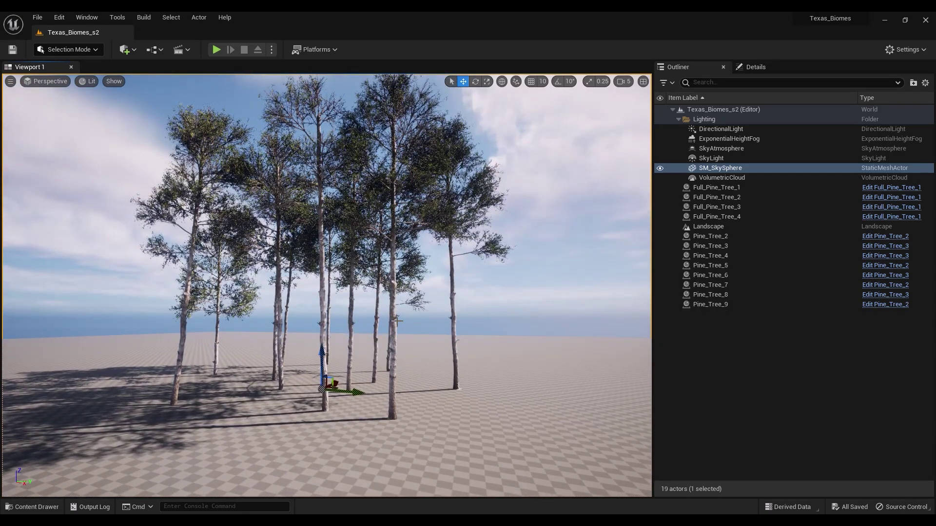
pyautogui.moveTo(406, 334); pyautogui.dragTo(397, 325, button='right')
pyautogui.moveTo(402, 259); pyautogui.dragTo(396, 253, button='right')
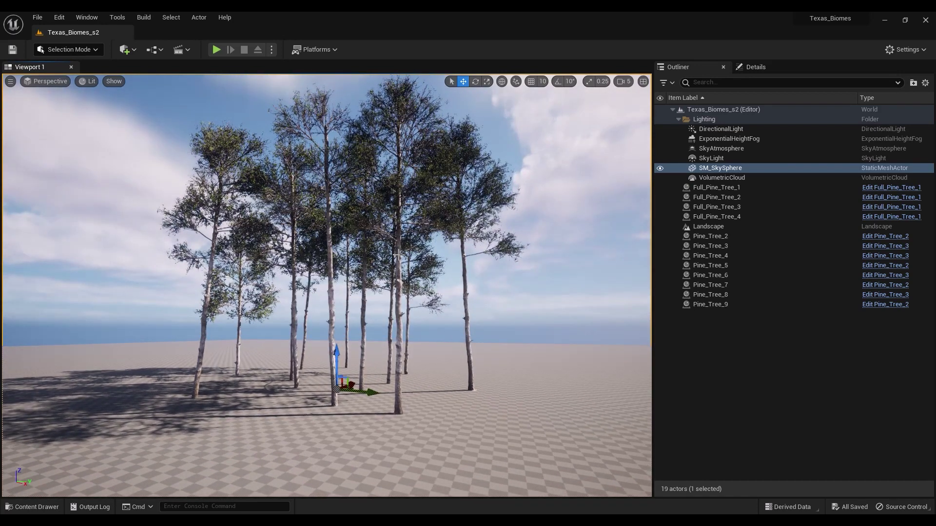
# Show the pine tree's individual mesh parts in the Model folder inside Texas_Pine_Tree
pyautogui.hotkey('ctrl', 'space')
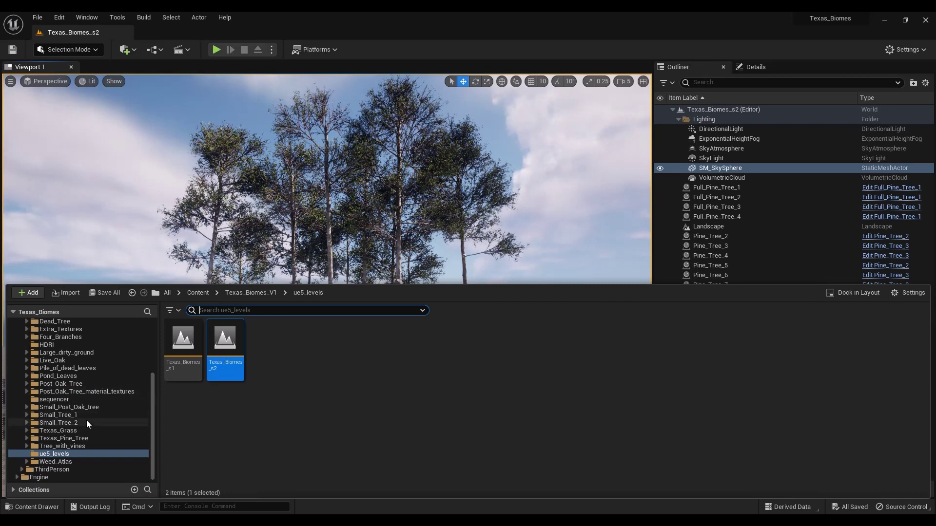
pyautogui.click(73, 438)
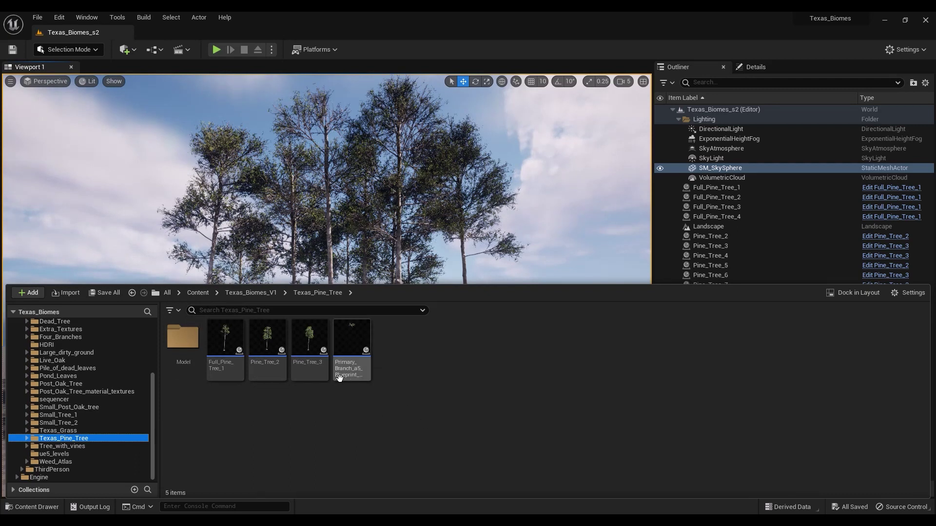
pyautogui.moveTo(354, 381)
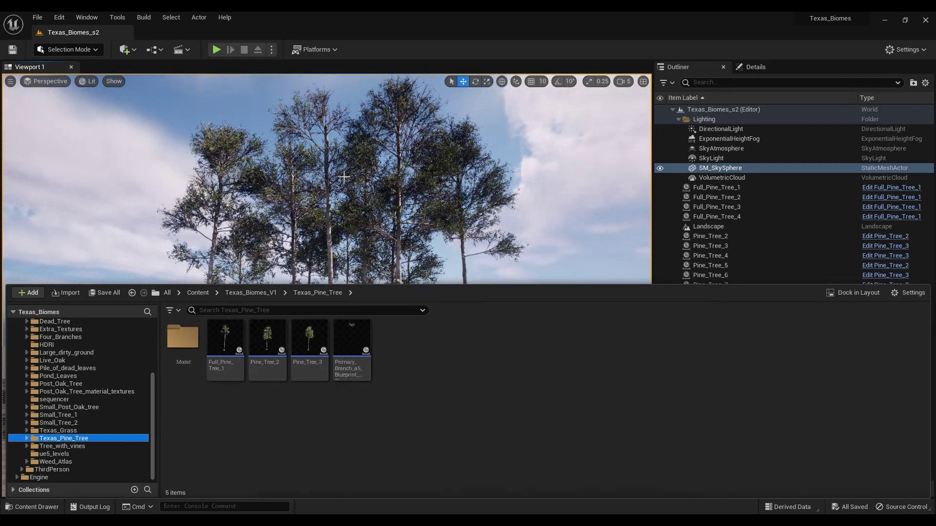
pyautogui.doubleClick(181, 339)
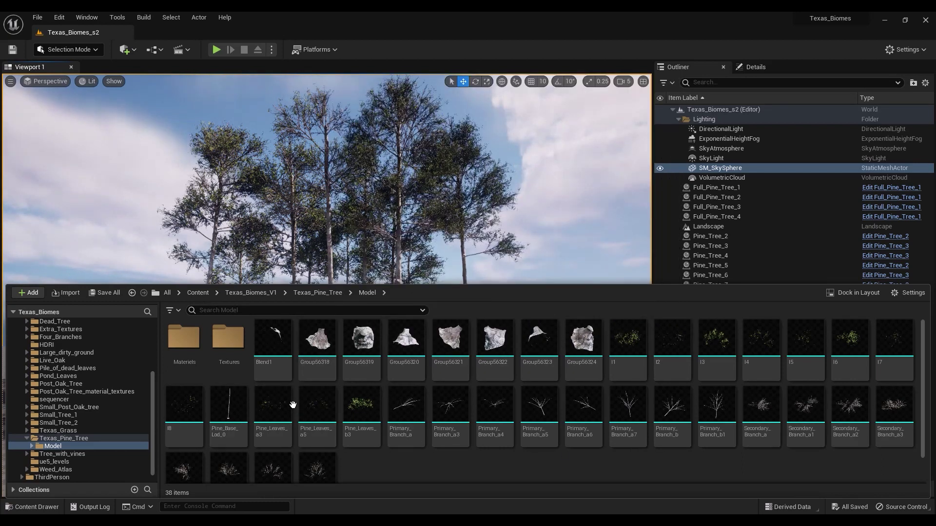
# Place all static meshes of the Model folder, starting with Blend1, together in the level beside the existing pine group
pyautogui.moveTo(522, 203); pyautogui.dragTo(522, 251, button='right')
pyautogui.hotkey('ctrl', 'space')
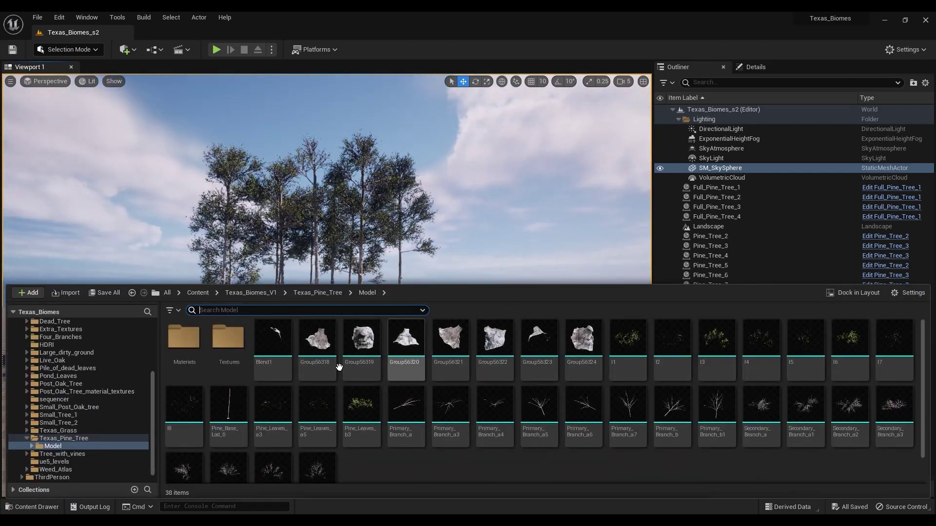
pyautogui.click(276, 339)
pyautogui.keyDown('shift'); pyautogui.click(317, 468); pyautogui.keyUp('shift')
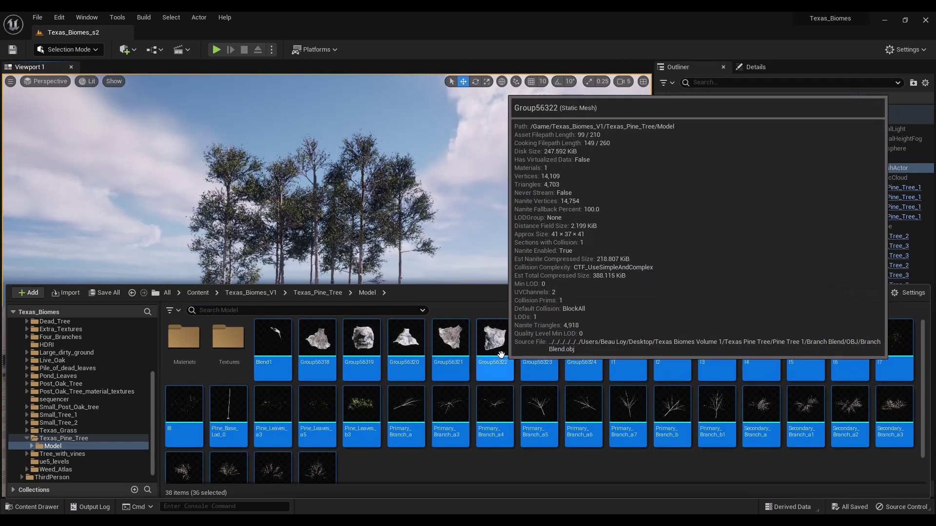
pyautogui.moveTo(495, 341); pyautogui.dragTo(491, 390)
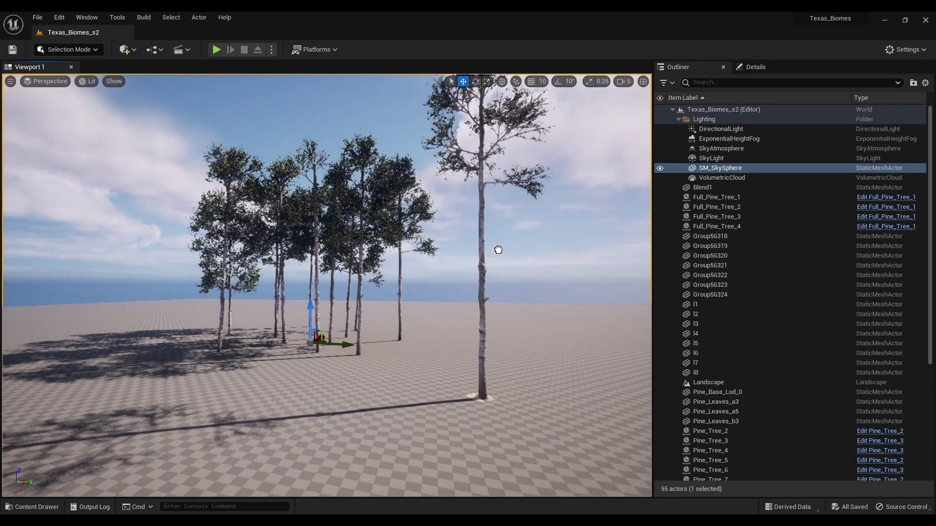
# Examine the newly placed pine tree parts from trunk base to crown
pyautogui.click(481, 230)
pyautogui.moveTo(589, 254); pyautogui.dragTo(649, 255, button='right')
pyautogui.click(486, 178)
pyautogui.scroll(5, 482, 180)
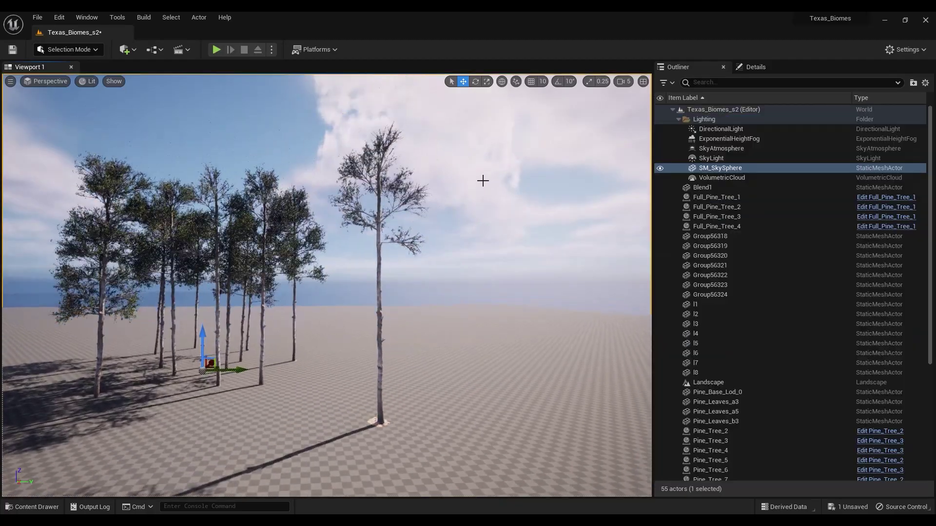
pyautogui.moveTo(476, 182); pyautogui.dragTo(439, 228, button='right')
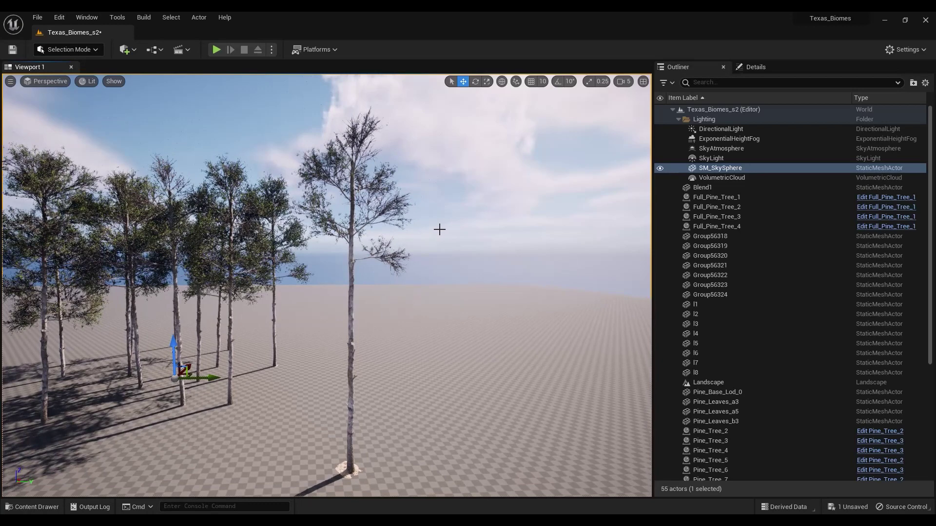
# Duplicate the assembled pine's bare trunk, Pine_Base_Lod_0, toward the existing pine group, leaving the branches behind
pyautogui.moveTo(439, 229); pyautogui.dragTo(407, 268, button='middle')
pyautogui.moveTo(438, 228); pyautogui.dragTo(442, 214, button='right')
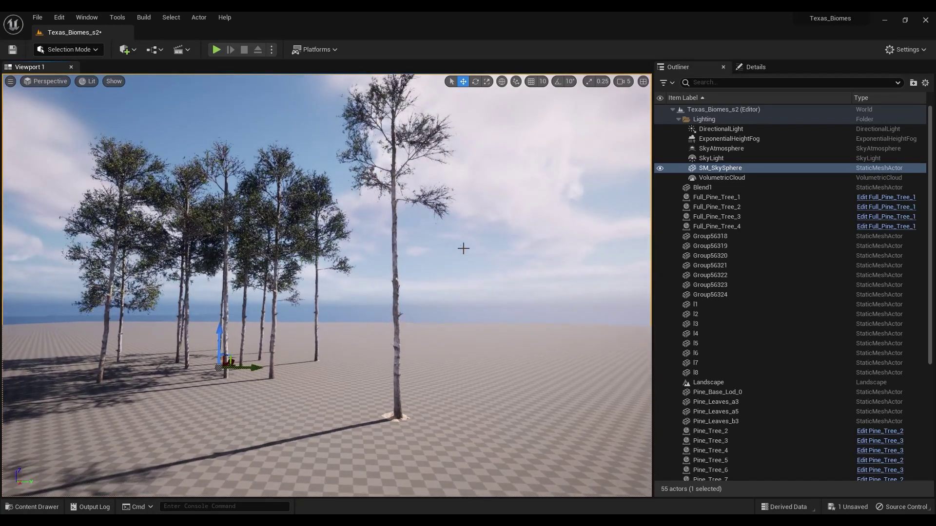
pyautogui.click(396, 253)
pyautogui.keyDown('alt'); pyautogui.moveTo(462, 242); pyautogui.dragTo(455, 267); pyautogui.keyUp('alt')
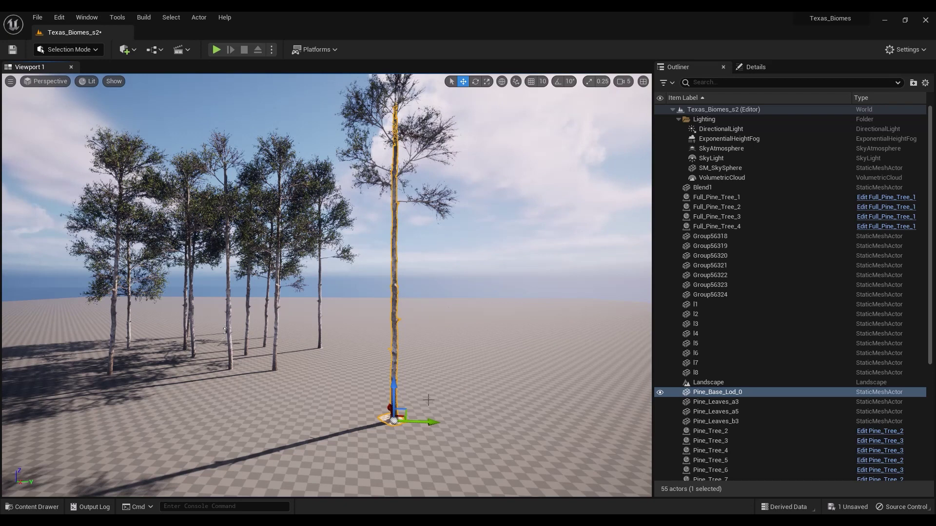
pyautogui.keyDown('alt'); pyautogui.moveTo(434, 425); pyautogui.dragTo(322, 428); pyautogui.keyUp('alt')
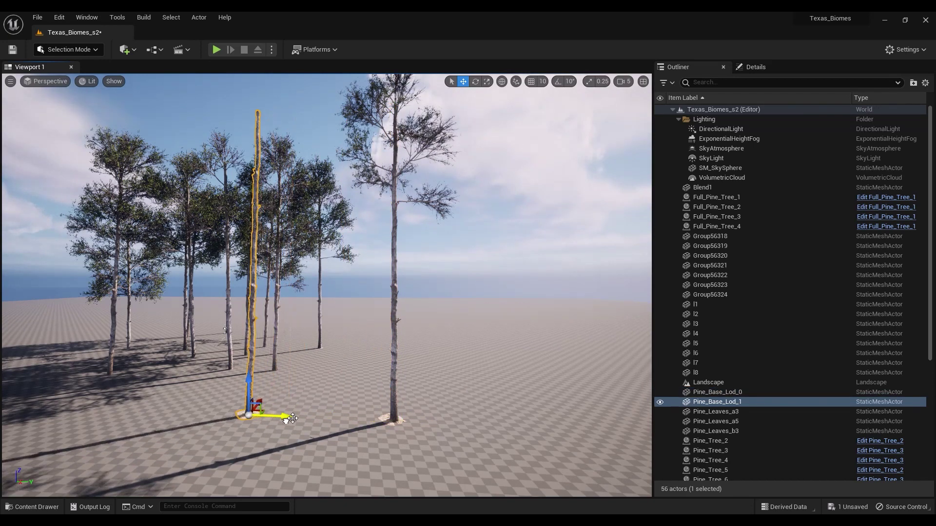
pyautogui.keyDown('alt'); pyautogui.moveTo(318, 262); pyautogui.dragTo(355, 277); pyautogui.keyUp('alt')
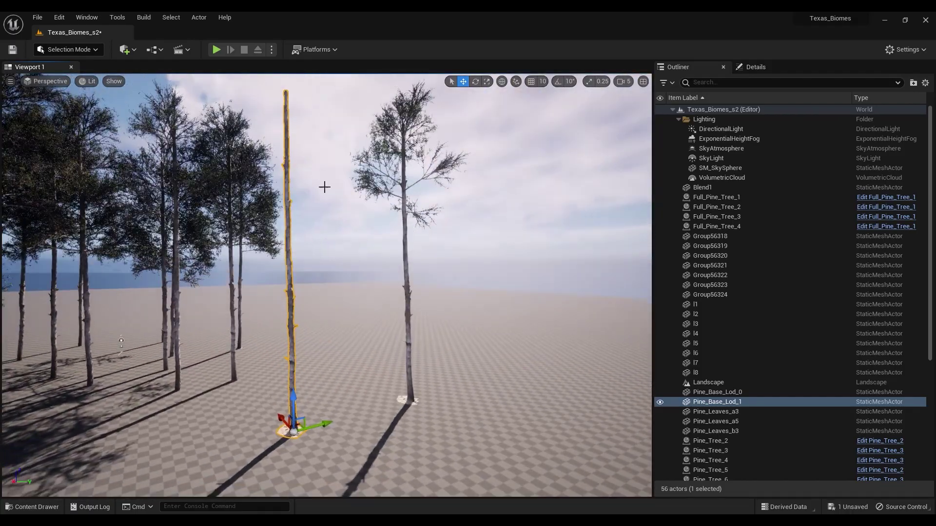
# Place the Primary_Branch_a5 blueprint from the Texas_Pine_Tree folder at the upper end of the duplicated trunk
pyautogui.click(326, 186)
pyautogui.moveTo(325, 263); pyautogui.dragTo(424, 229, button='right')
pyautogui.scroll(1, 411, 282)
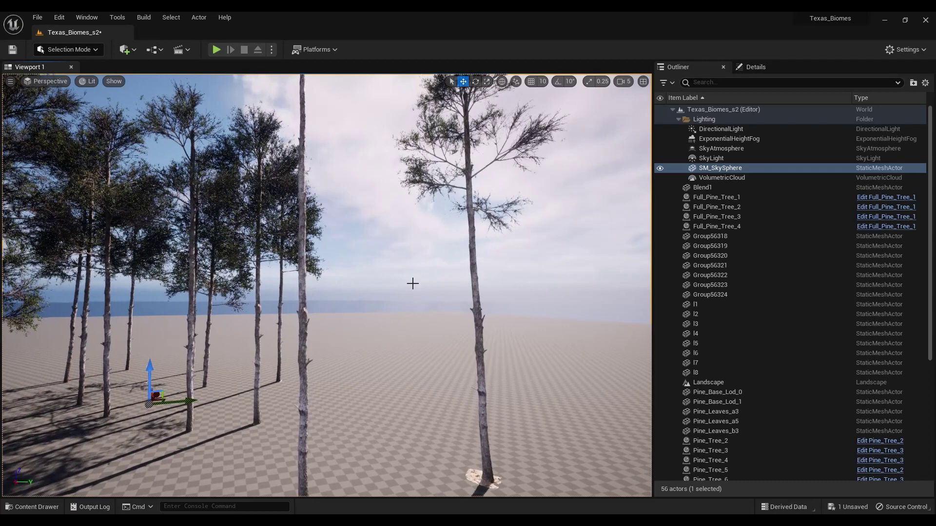
pyautogui.moveTo(412, 282)
pyautogui.mouseDown(button='right')
pyautogui.moveTo(370, 280)
pyautogui.moveTo(419, 292)
pyautogui.mouseUp(button='right')
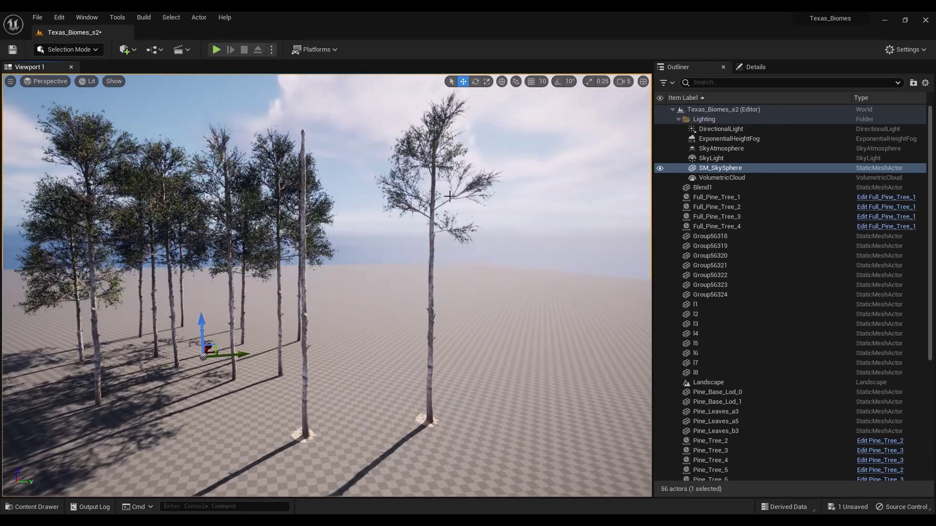
pyautogui.moveTo(377, 262); pyautogui.dragTo(389, 318, button='right')
pyautogui.hotkey('ctrl', 'space')
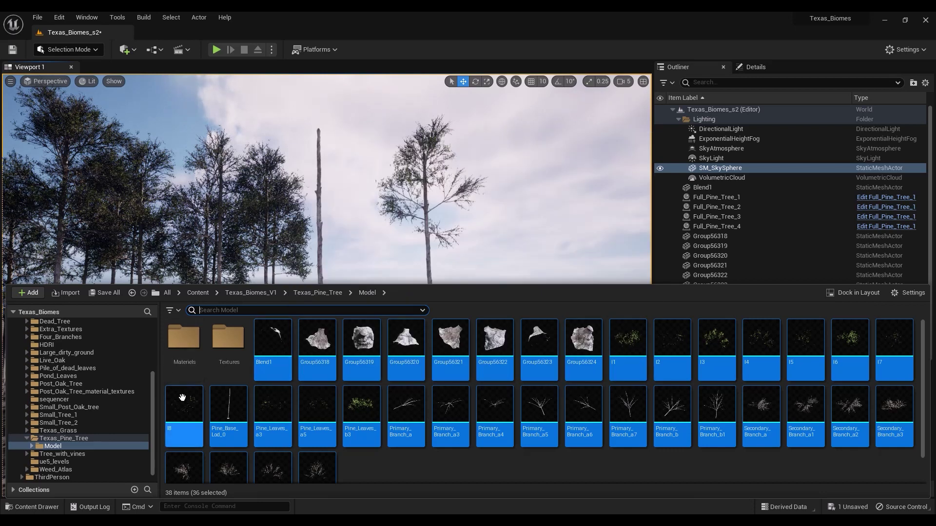
pyautogui.click(70, 441)
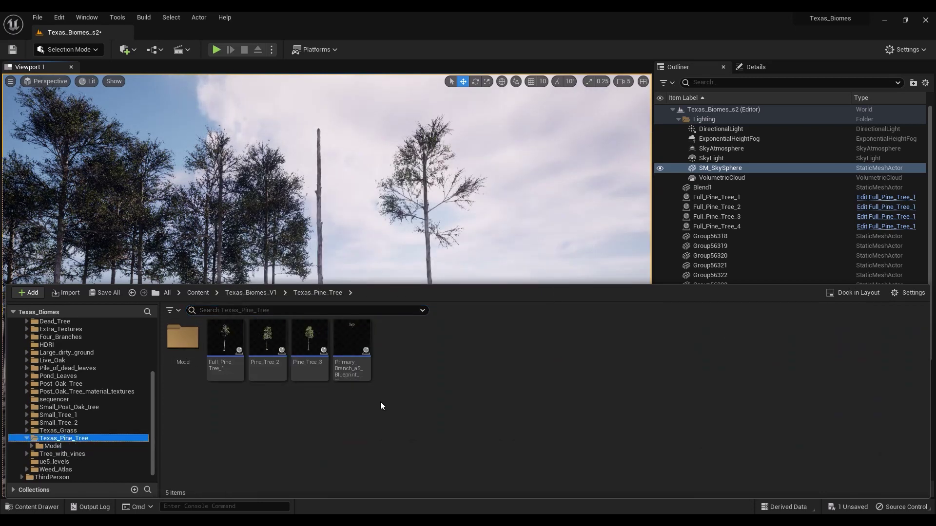
pyautogui.moveTo(348, 334); pyautogui.dragTo(359, 437)
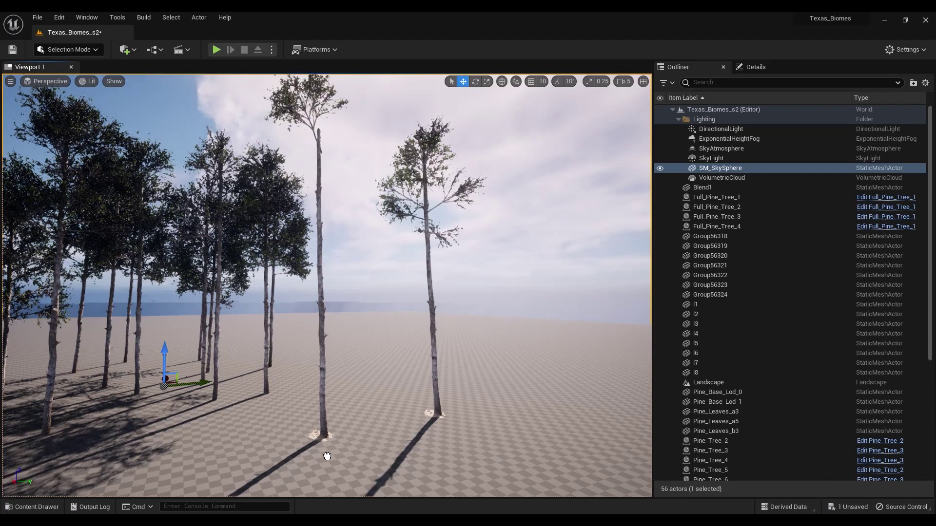
pyautogui.moveTo(323, 433); pyautogui.dragTo(323, 433)
pyautogui.moveTo(330, 260); pyautogui.dragTo(332, 282, button='right')
pyautogui.click(345, 160)
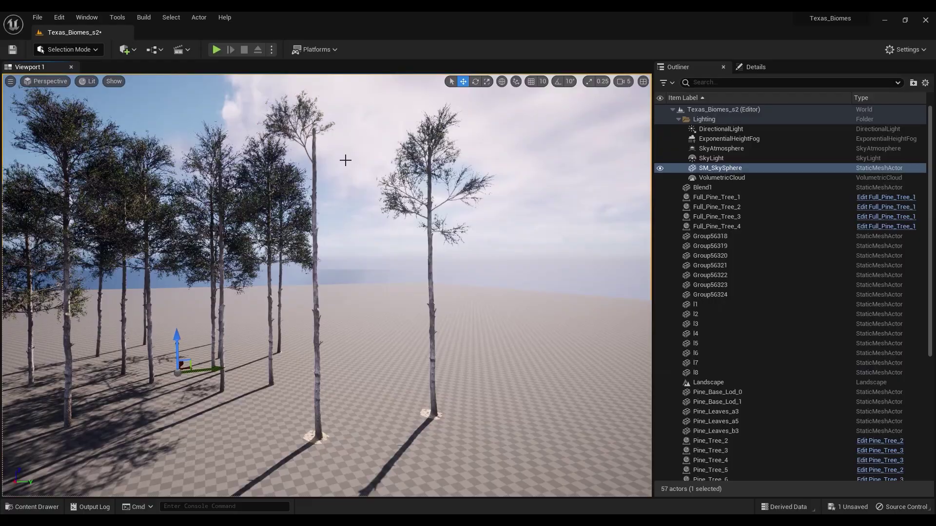
# Compare the placed branch blueprint with the assembled pine's separate branch and leaf meshes, including Secondary_Branch_a4, l3 and Primary_Branch_b
pyautogui.moveTo(345, 159); pyautogui.dragTo(377, 166, button='right')
pyautogui.click(321, 122)
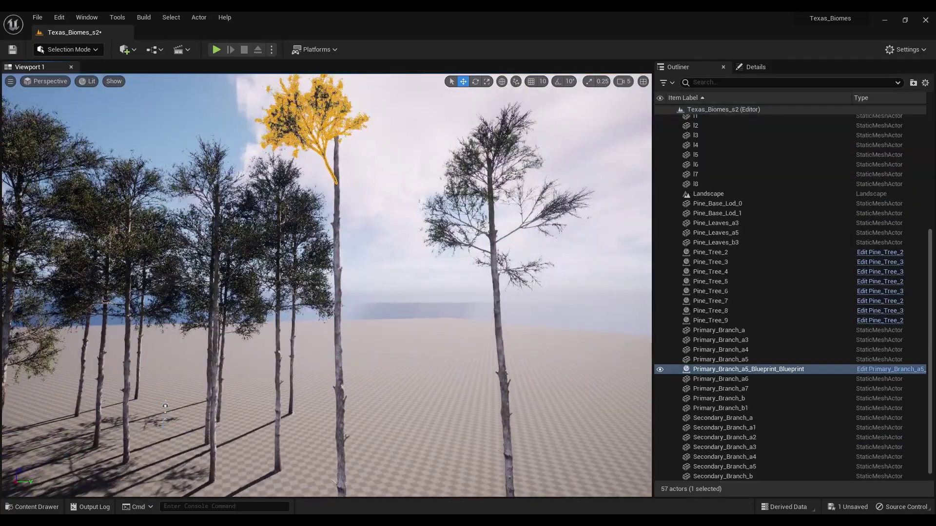
pyautogui.moveTo(321, 122); pyautogui.dragTo(451, 141, button='right')
pyautogui.click(424, 182)
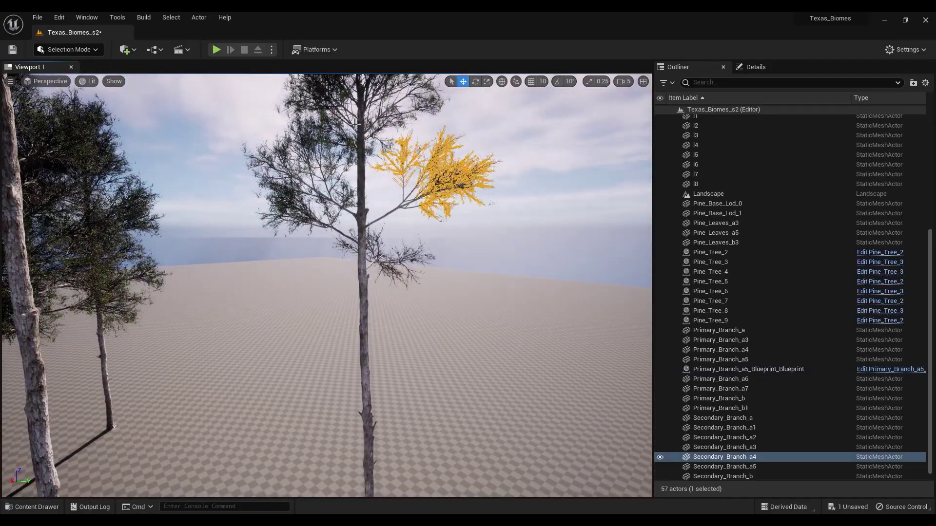
pyautogui.moveTo(424, 182); pyautogui.dragTo(339, 138, button='right')
pyautogui.click(343, 143)
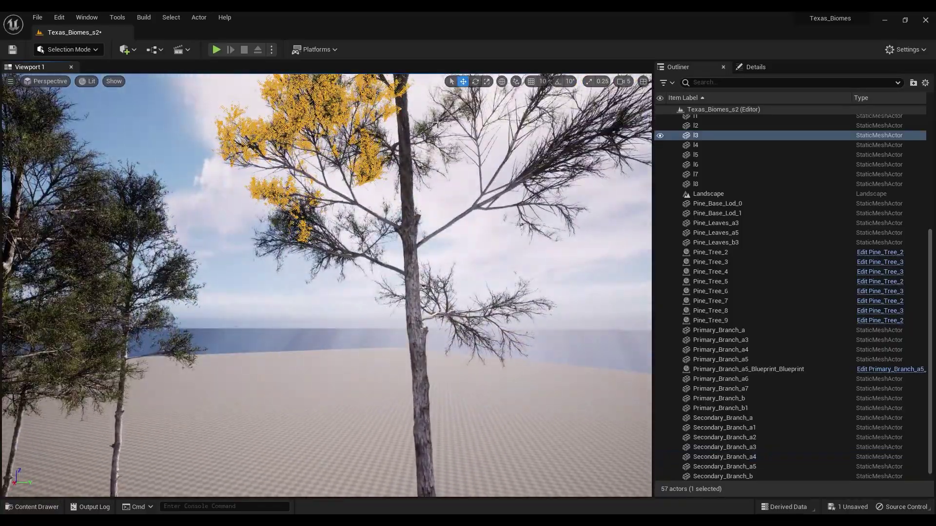
pyautogui.moveTo(438, 124); pyautogui.dragTo(383, 110, button='right')
pyautogui.moveTo(368, 148); pyautogui.dragTo(383, 172, button='right')
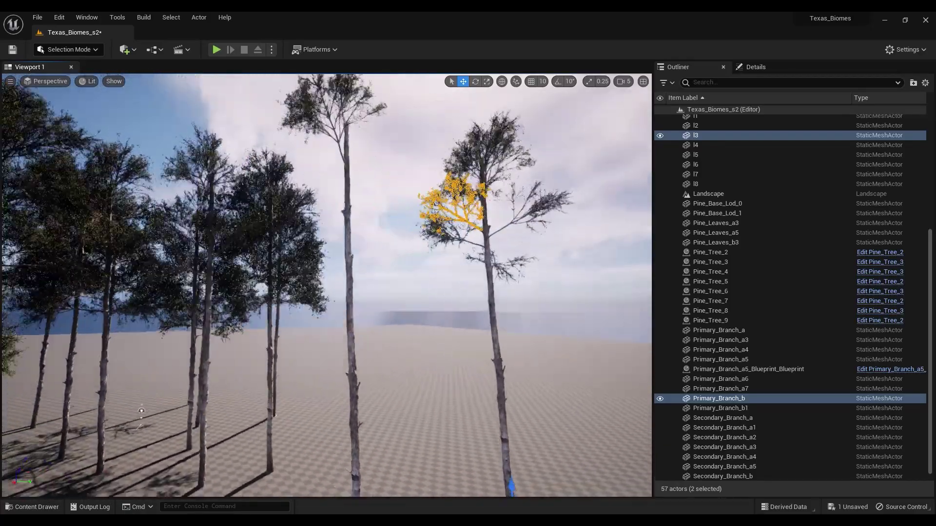
pyautogui.moveTo(384, 171)
pyautogui.mouseDown(button='right')
pyautogui.moveTo(390, 181)
pyautogui.moveTo(392, 166)
pyautogui.mouseUp(button='right')
pyautogui.click(392, 166)
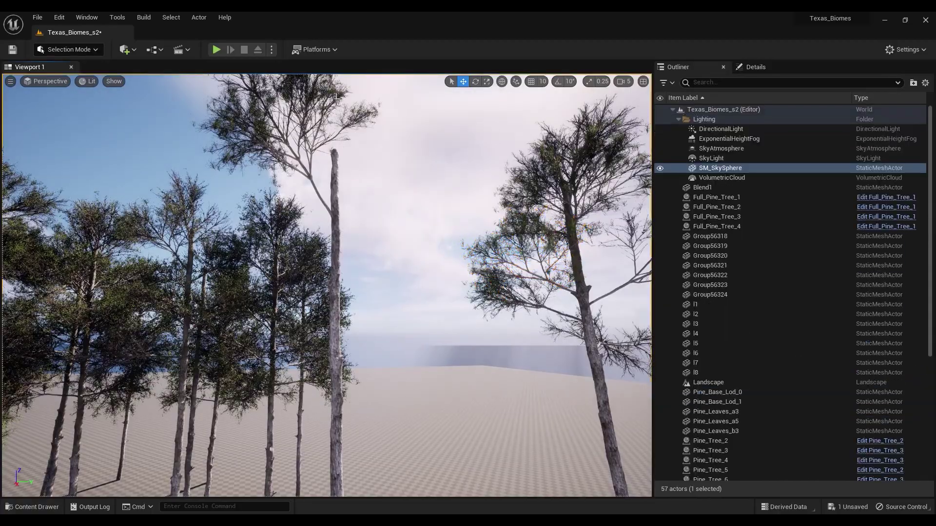
# Set the current pivot of the Primary_Branch_a5 blueprint, at the branch base on the trunk, as its pivot offset
pyautogui.click(310, 177)
pyautogui.moveTo(311, 177); pyautogui.dragTo(297, 194, button='right')
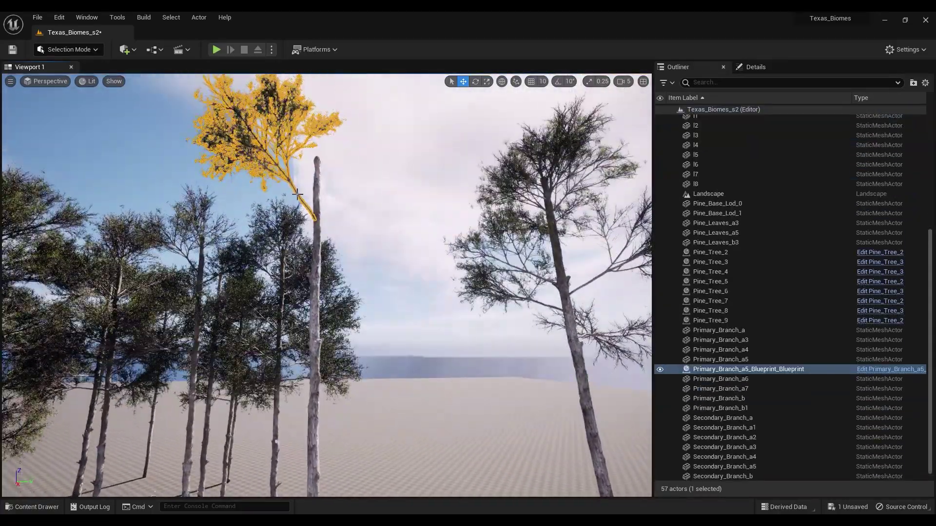
pyautogui.moveTo(343, 227)
pyautogui.mouseDown(button='right')
pyautogui.moveTo(343, 205)
pyautogui.moveTo(343, 230)
pyautogui.mouseUp(button='right')
pyautogui.moveTo(353, 322); pyautogui.dragTo(369, 381, button='right')
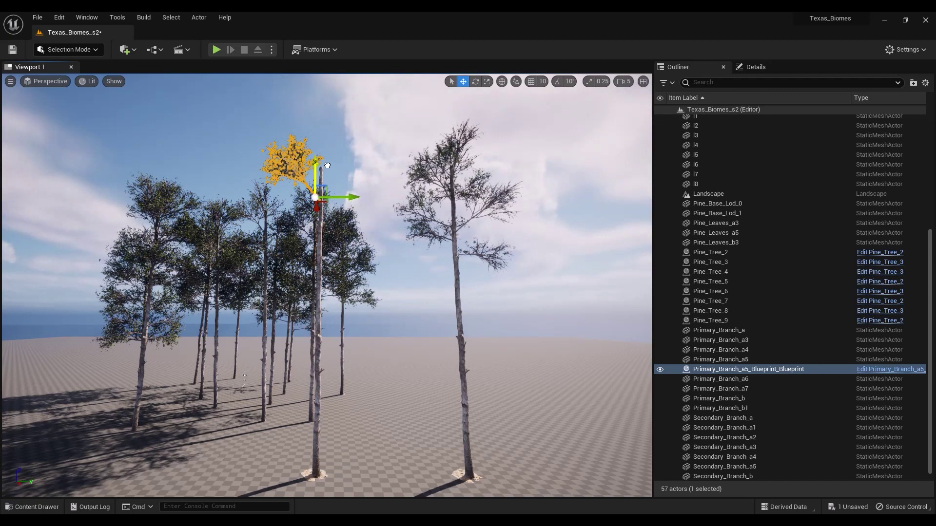
pyautogui.scroll(4, 284, 182)
pyautogui.moveTo(284, 182); pyautogui.dragTo(261, 155, button='middle')
pyautogui.scroll(4, 274, 178)
pyautogui.moveTo(274, 179); pyautogui.dragTo(261, 181, button='right')
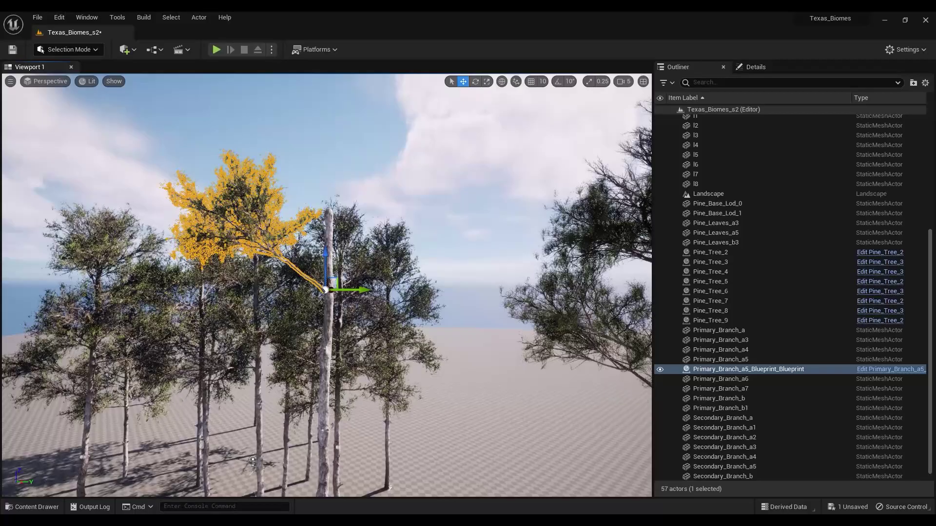
pyautogui.moveTo(329, 254); pyautogui.dragTo(308, 210, button='right')
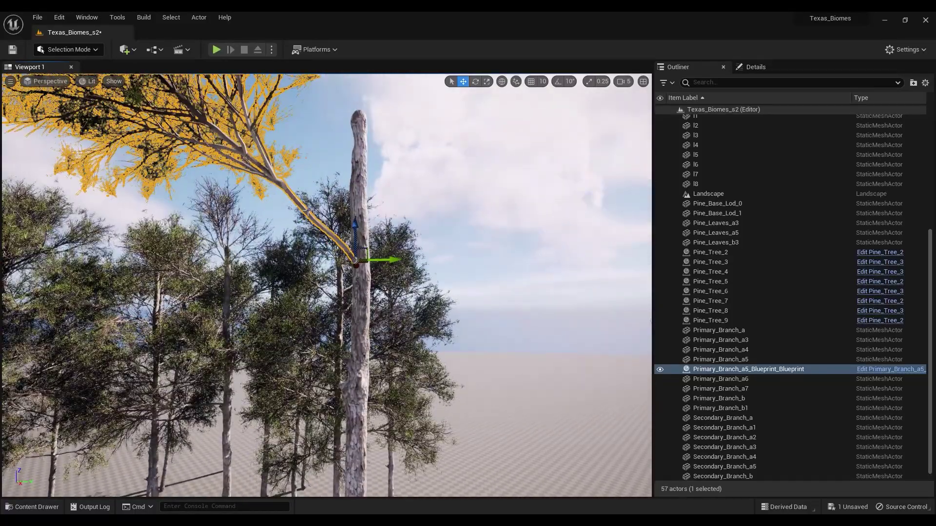
pyautogui.rightClick(308, 211)
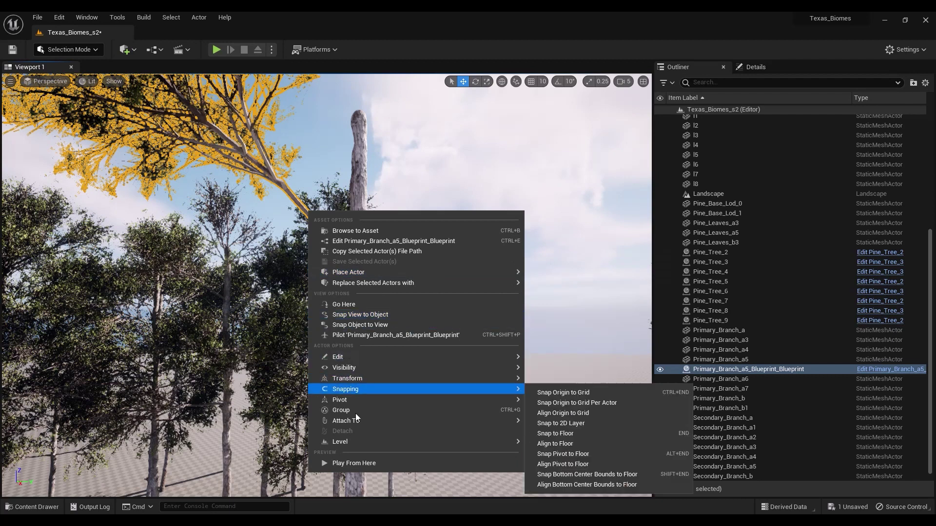
pyautogui.moveTo(361, 402)
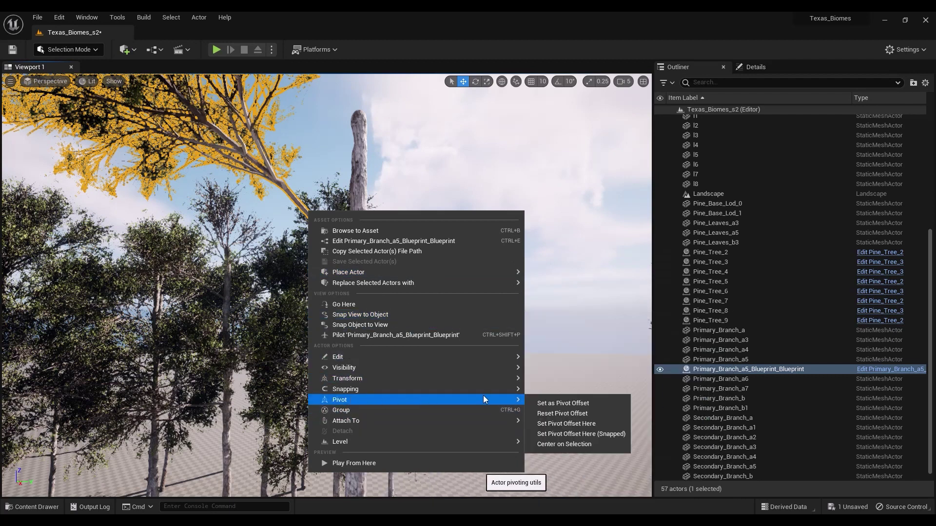
pyautogui.click(565, 404)
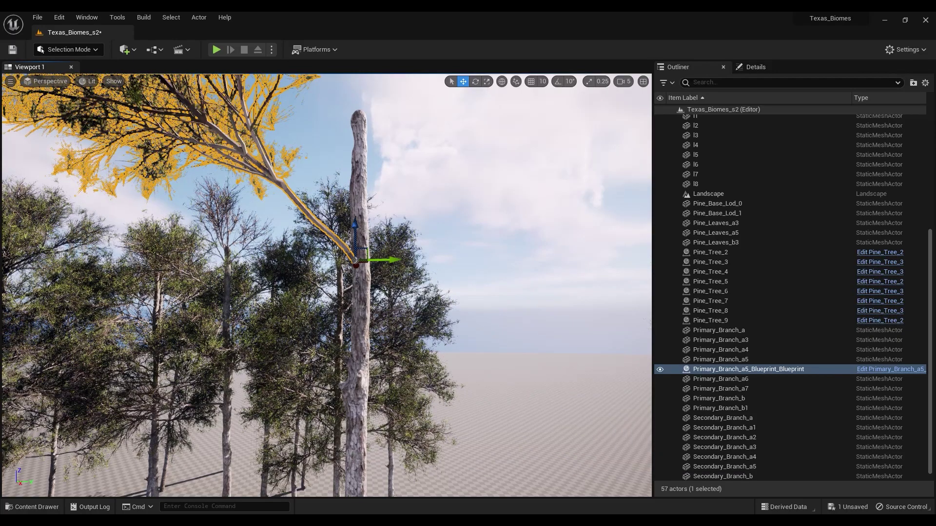
pyautogui.scroll(-5, 533, 378)
pyautogui.scroll(-2, 440, 225)
pyautogui.click(441, 224)
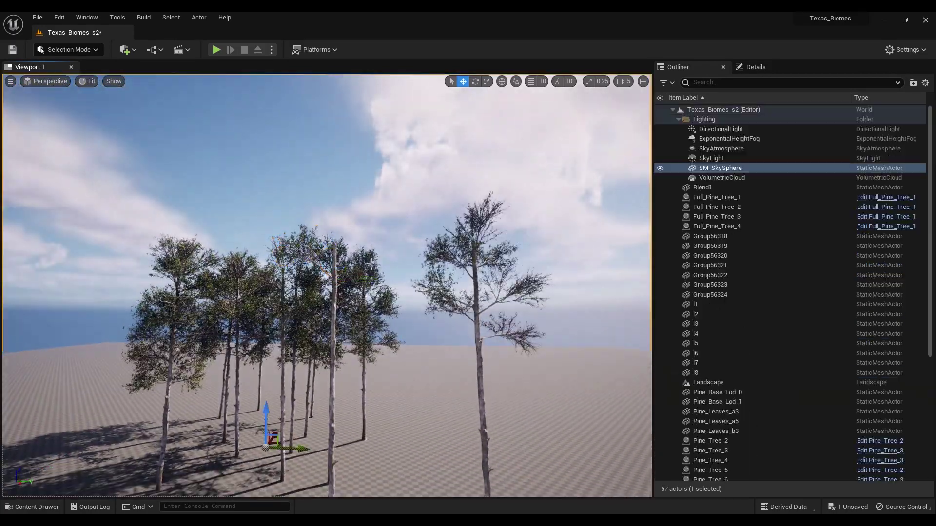
# Duplicate the Primary_Branch_a5 blueprint straight down to a lower spot on the same trunk
pyautogui.moveTo(364, 262)
pyautogui.mouseDown(button='right')
pyautogui.moveTo(364, 205)
pyautogui.moveTo(363, 262)
pyautogui.mouseUp(button='right')
pyautogui.moveTo(422, 184); pyautogui.dragTo(422, 184, button='right')
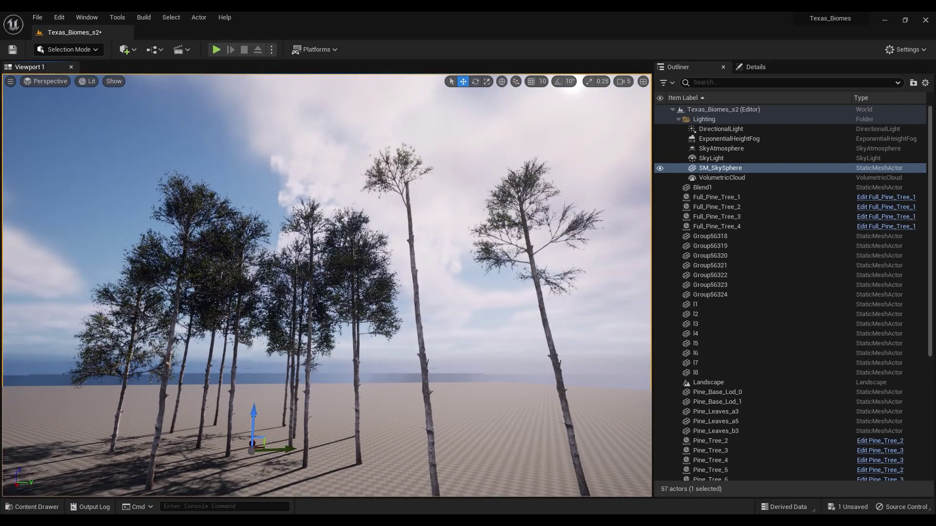
pyautogui.moveTo(366, 215); pyautogui.dragTo(365, 215, button='right')
pyautogui.click(360, 189)
pyautogui.moveTo(446, 233); pyautogui.dragTo(430, 221, button='right')
pyautogui.moveTo(393, 173); pyautogui.dragTo(392, 173, button='right')
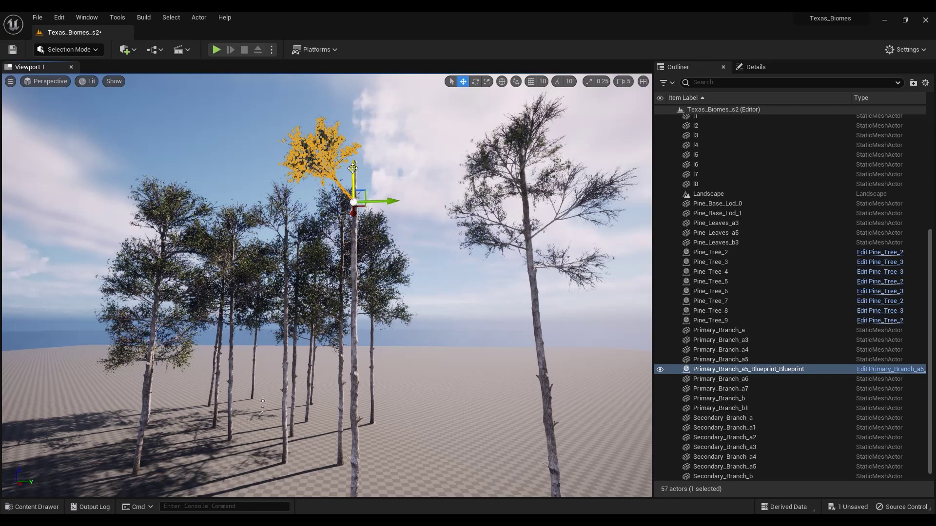
pyautogui.keyDown('alt'); pyautogui.moveTo(352, 168); pyautogui.dragTo(357, 214); pyautogui.keyUp('alt')
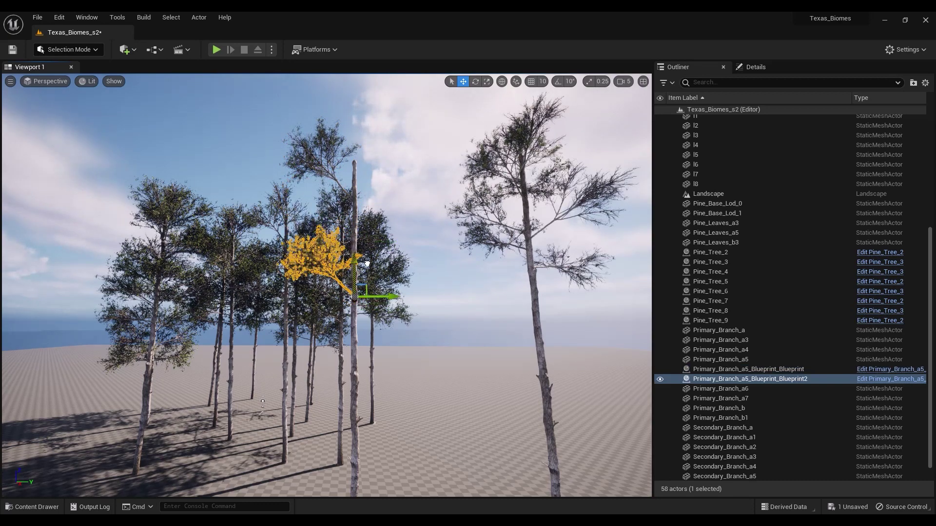
pyautogui.moveTo(367, 264); pyautogui.dragTo(367, 263, button='right')
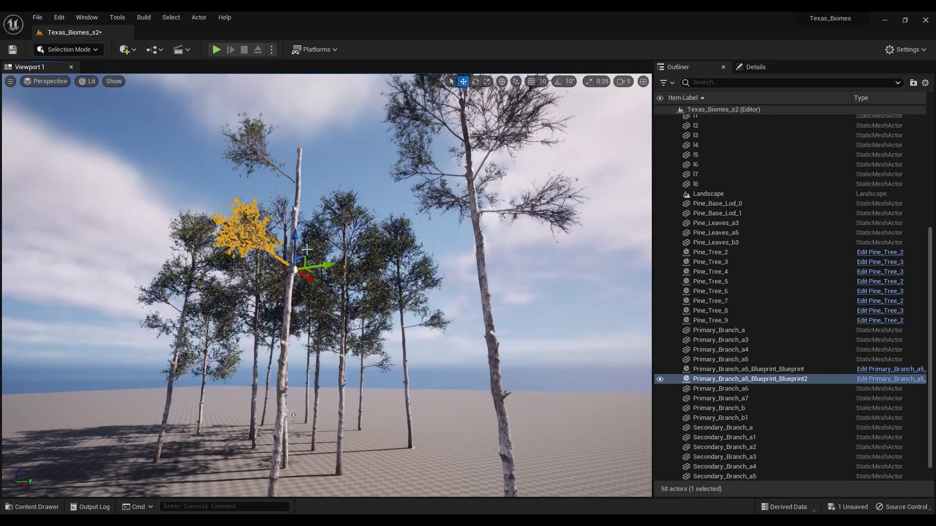
# Duplicate the lower branch upward along the trunk and rotate the copy about the vertical axis to the trunk's opposite side
pyautogui.keyDown('alt'); pyautogui.moveTo(296, 237); pyautogui.dragTo(295, 179); pyautogui.keyUp('alt')
pyautogui.moveTo(371, 184); pyautogui.dragTo(372, 183, button='right')
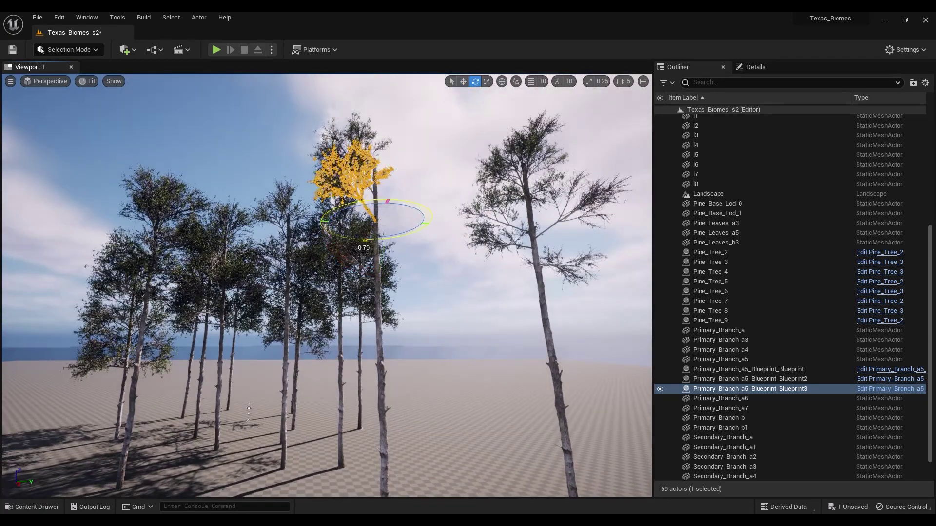
pyautogui.moveTo(385, 246); pyautogui.dragTo(385, 247, button='right')
pyautogui.moveTo(361, 129); pyautogui.dragTo(324, 151, button='right')
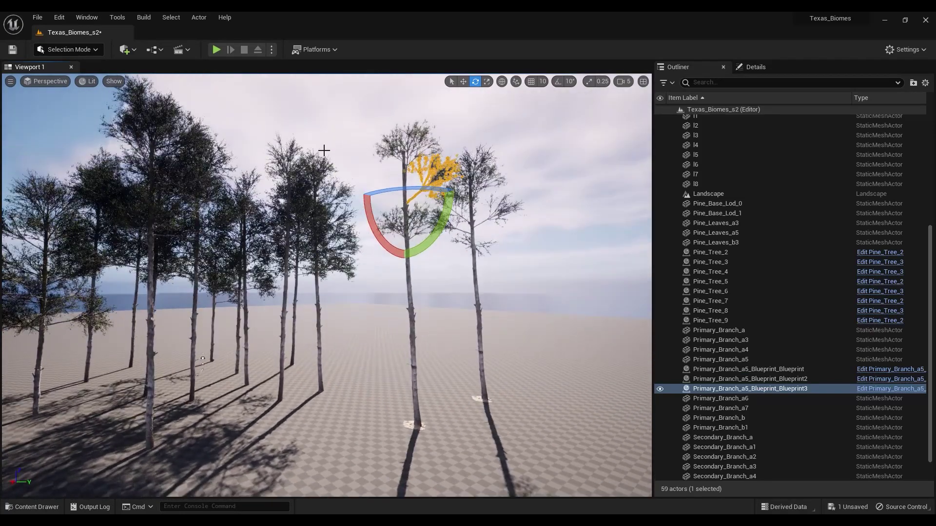
# Try to move the duplicated trunk, Pine_Base_Lod_1, sideways without its branches, and undo the move
pyautogui.click(412, 296)
pyautogui.moveTo(412, 296); pyautogui.dragTo(412, 296, button='right')
pyautogui.press('w')
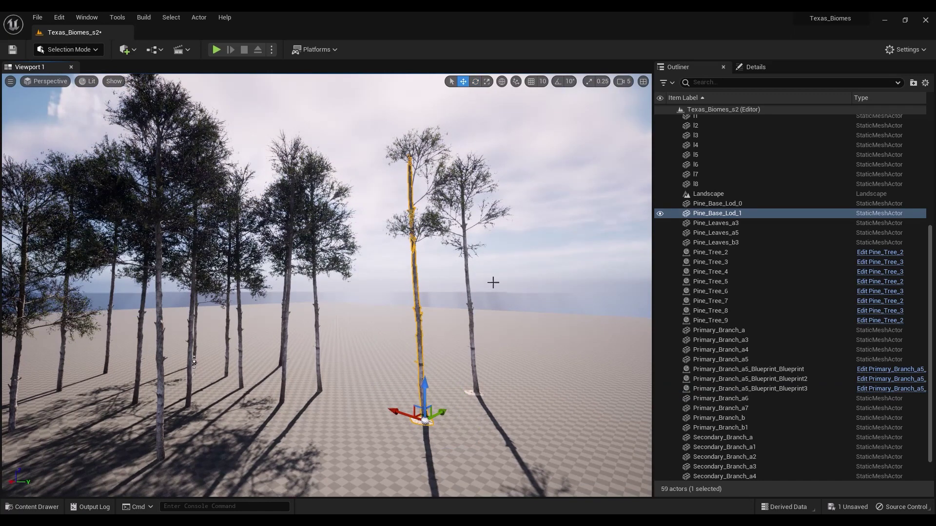
pyautogui.keyDown('alt'); pyautogui.moveTo(489, 348); pyautogui.dragTo(495, 330); pyautogui.keyUp('alt')
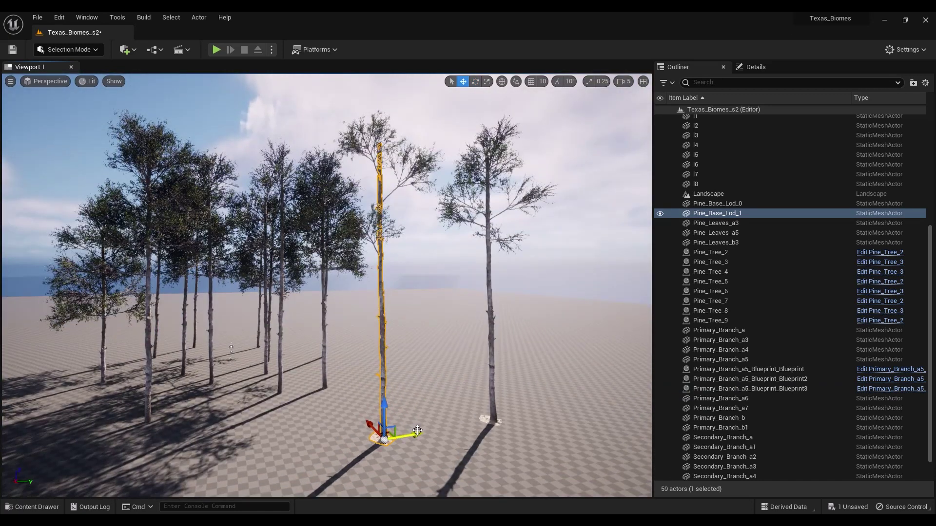
pyautogui.moveTo(441, 408); pyautogui.dragTo(481, 398)
pyautogui.hotkey('ctrl', 'z')
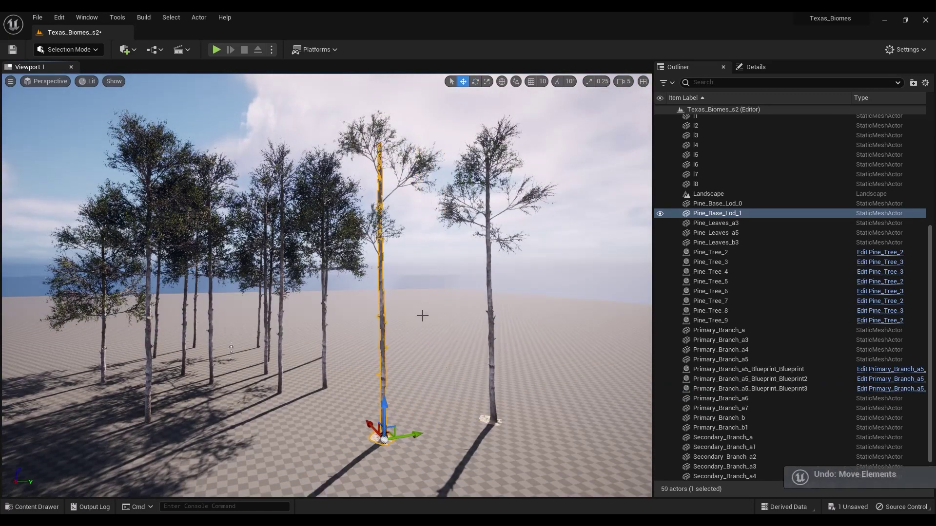
# Select all Full_Pine_Tree and Pine_Tree blueprint actors in the existing pine group
pyautogui.moveTo(422, 316); pyautogui.dragTo(403, 267, button='right')
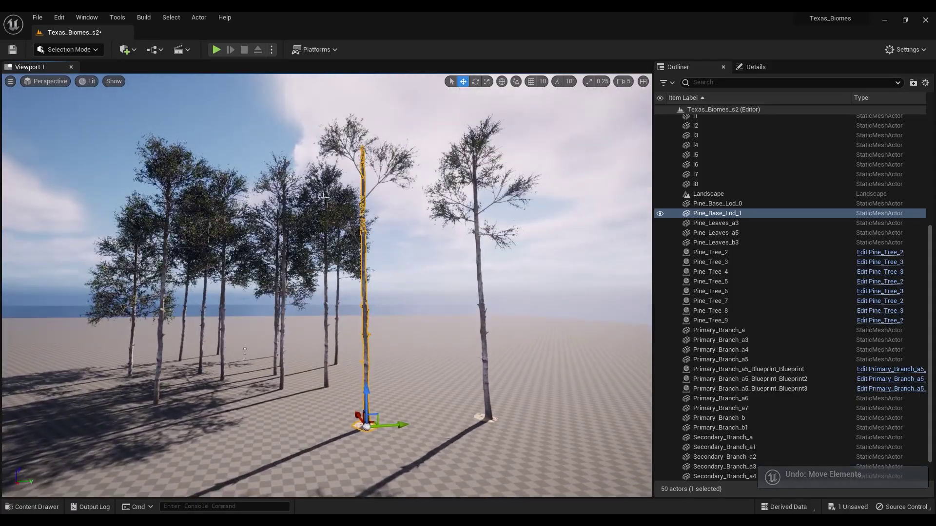
pyautogui.moveTo(324, 197); pyautogui.dragTo(390, 206, button='right')
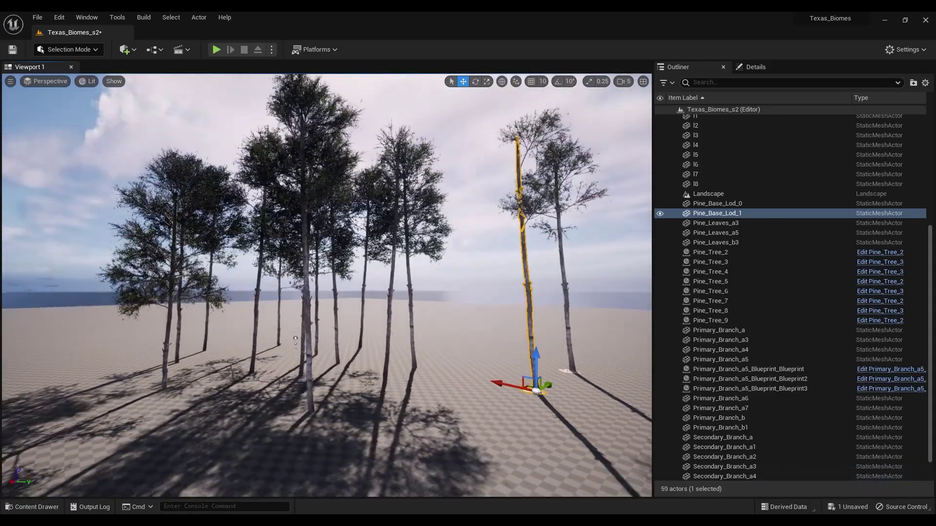
pyautogui.moveTo(288, 193); pyautogui.dragTo(265, 168, button='right')
pyautogui.hotkey('ctrl', 'space')
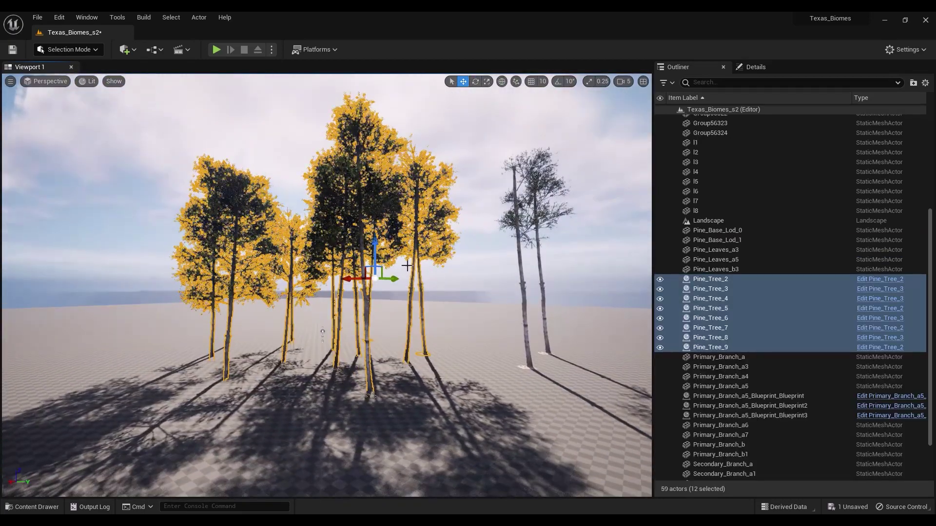
# Convert the selected pine trees into one Harvest Components blueprint named Full_Pine_Tree_forest1, saved in the Texas_Biomes_V1/Texas_Pine_Tree folder
pyautogui.keyDown('alt'); pyautogui.moveTo(407, 266); pyautogui.dragTo(314, 183); pyautogui.keyUp('alt')
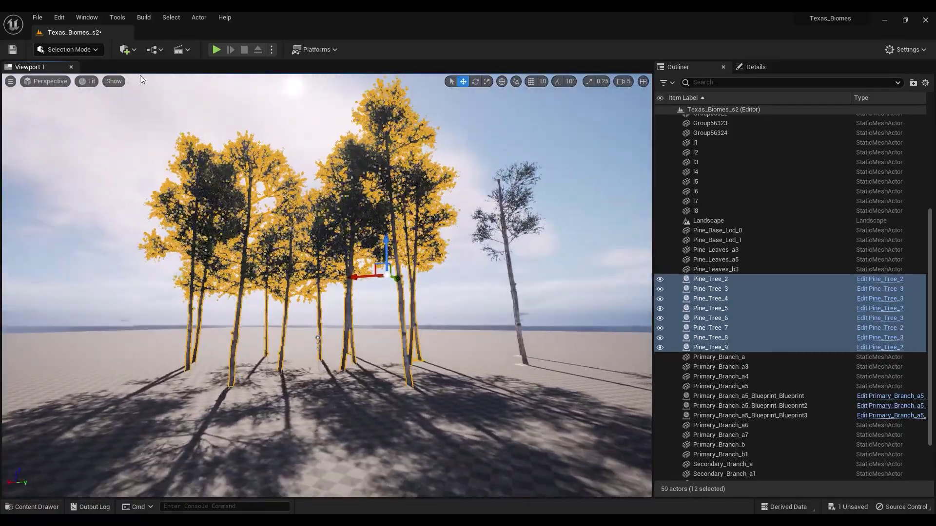
pyautogui.click(160, 49)
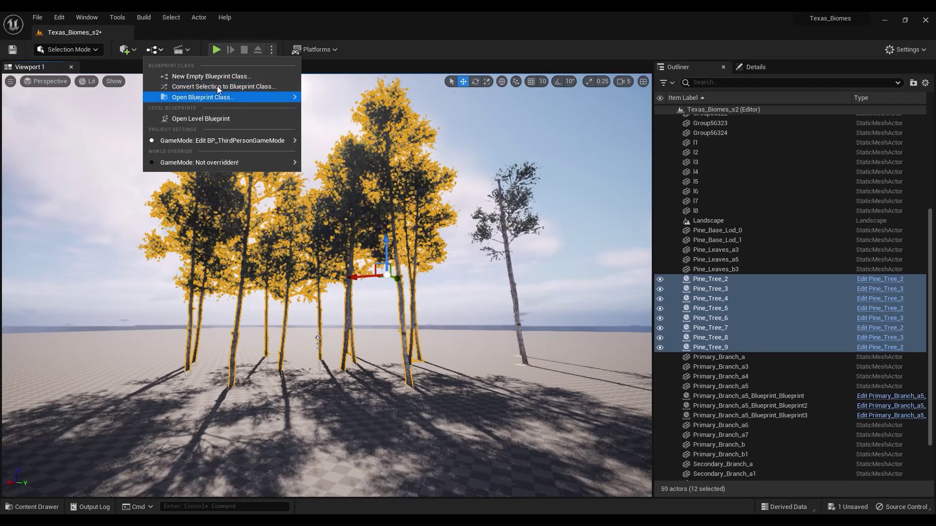
pyautogui.click(242, 87)
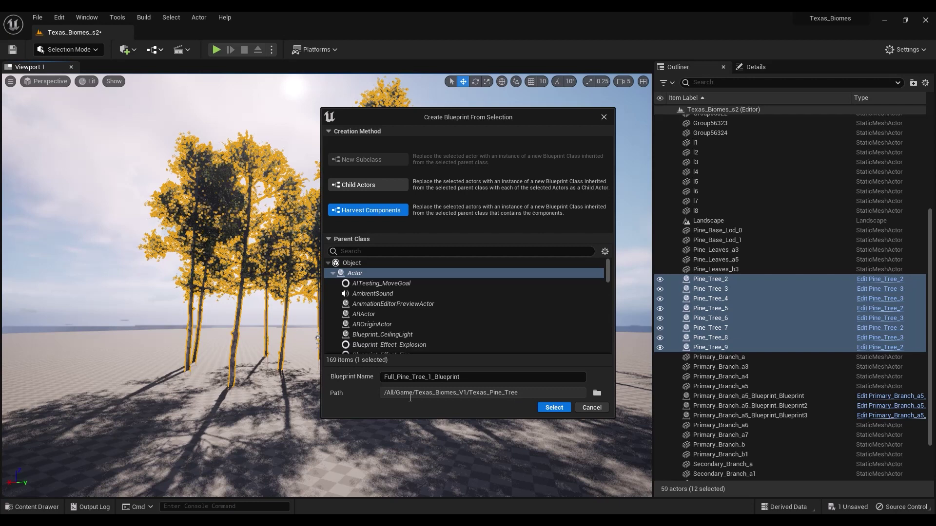
pyautogui.click(597, 393)
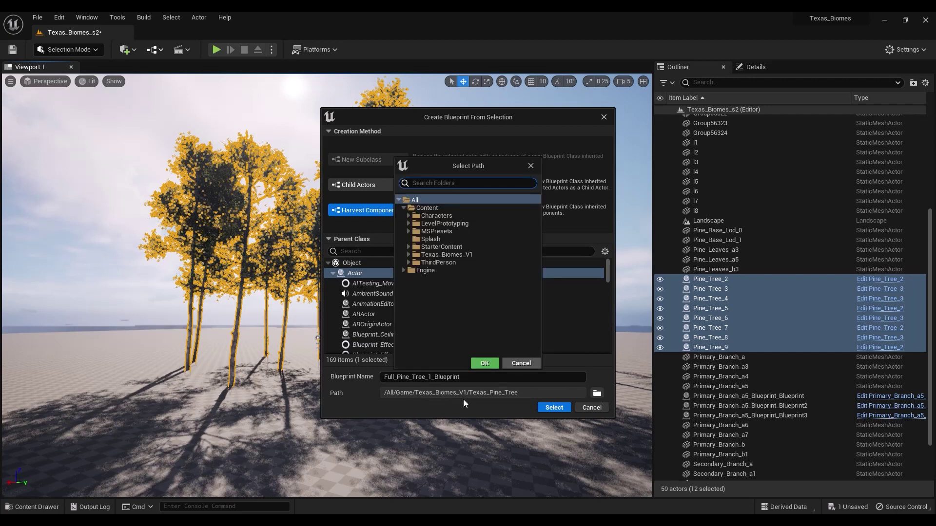
pyautogui.click(408, 254)
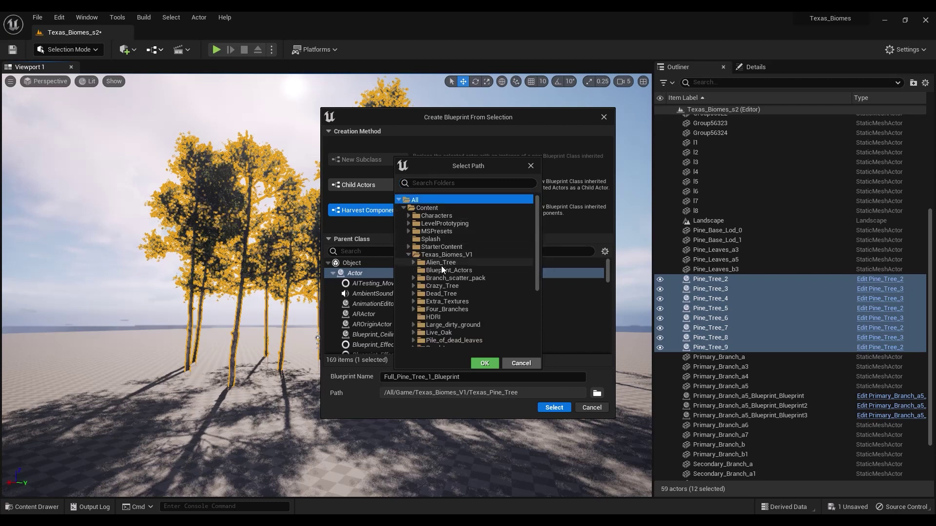
pyautogui.scroll(-2, 439, 303)
pyautogui.scroll(-6, 439, 303)
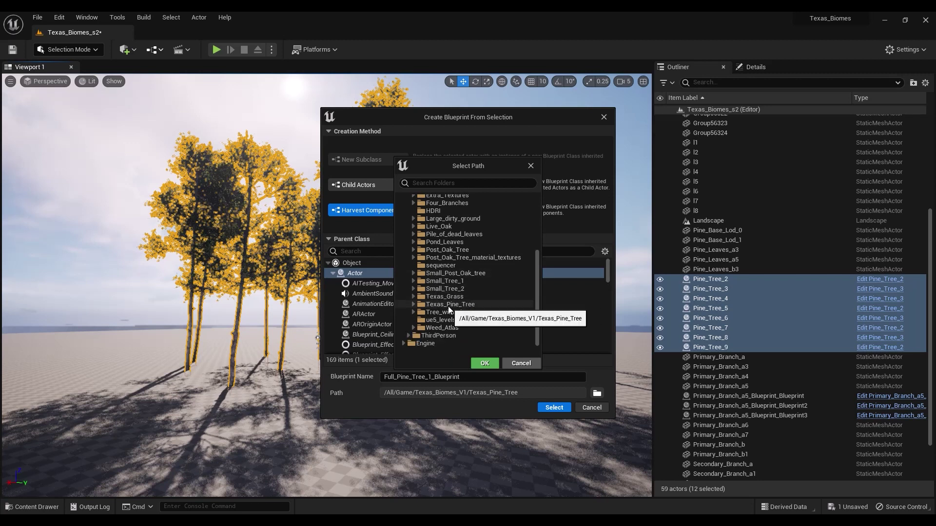
pyautogui.click(443, 306)
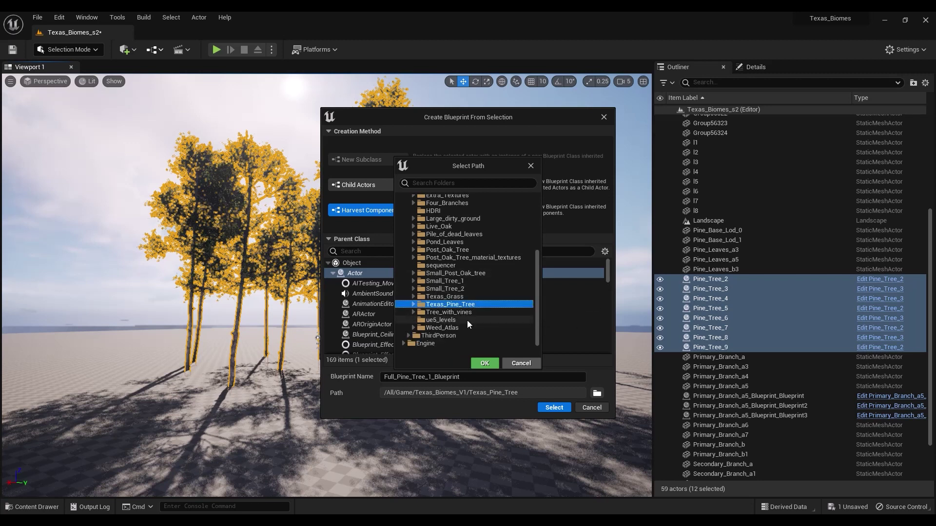
pyautogui.click(484, 363)
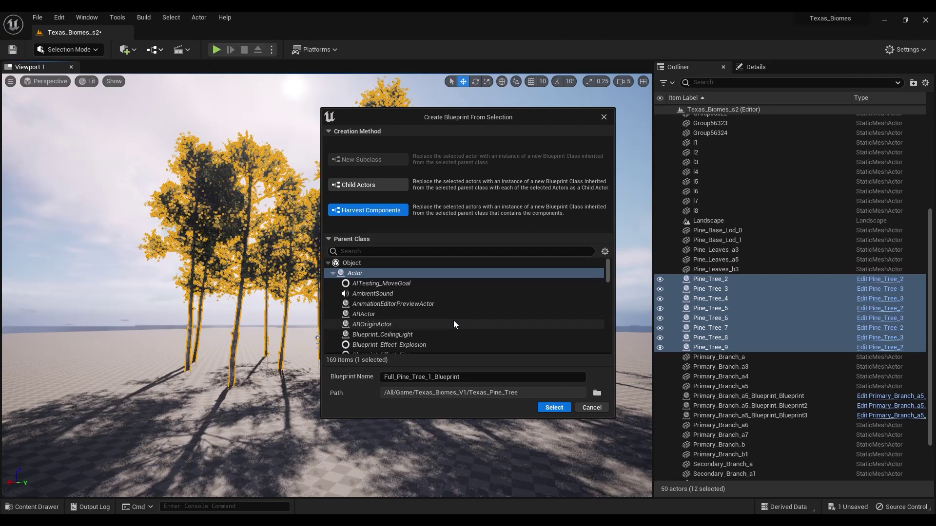
pyautogui.click(467, 377)
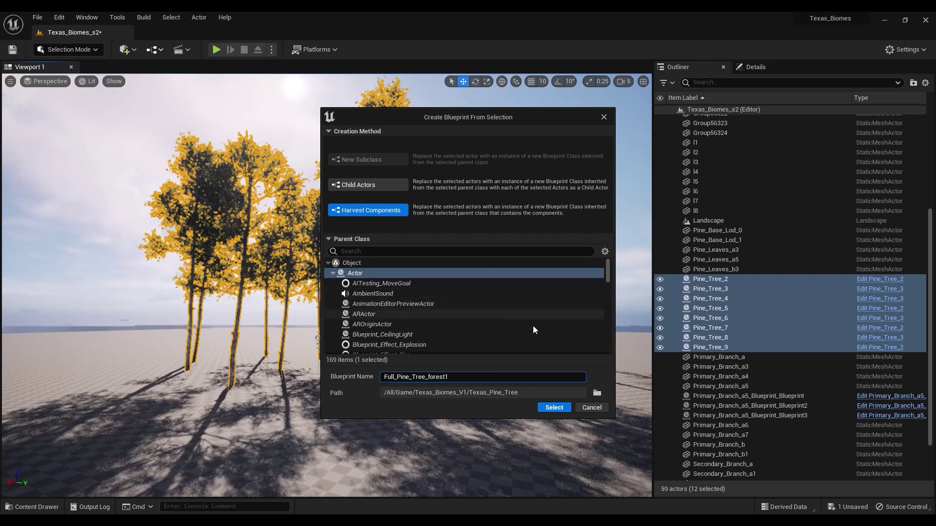
pyautogui.click(554, 407)
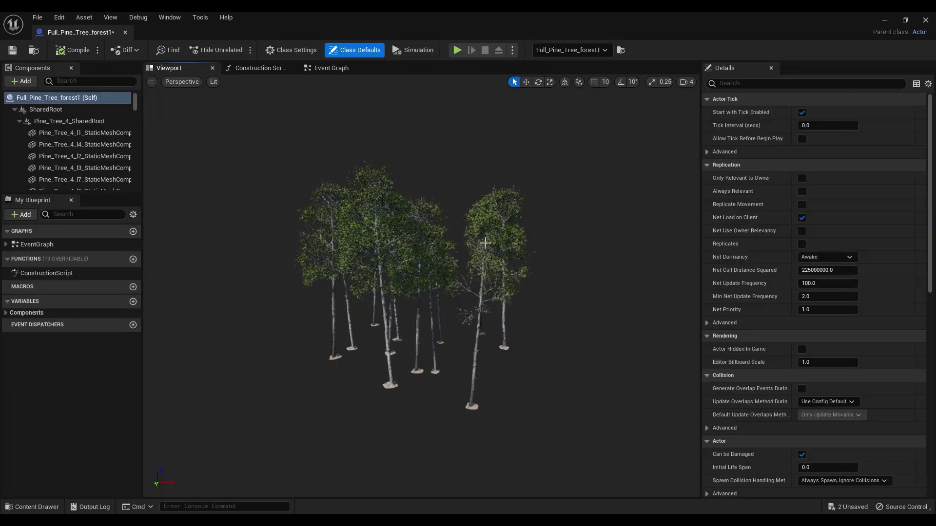
# Examine the pine cluster in the Full_Pine_Tree_forest1 blueprint from several angles and close the blueprint editor
pyautogui.keyDown('alt'); pyautogui.moveTo(359, 214); pyautogui.dragTo(336, 217); pyautogui.keyUp('alt')
pyautogui.moveTo(417, 217); pyautogui.dragTo(534, 220)
pyautogui.keyDown('alt'); pyautogui.moveTo(421, 286); pyautogui.dragTo(392, 287); pyautogui.keyUp('alt')
pyautogui.keyDown('alt'); pyautogui.moveTo(359, 202); pyautogui.dragTo(339, 199); pyautogui.keyUp('alt')
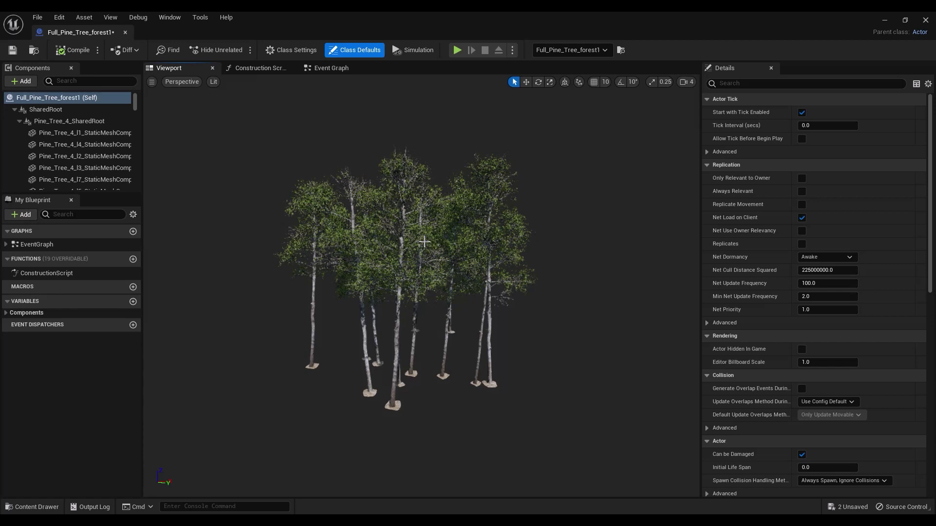
pyautogui.moveTo(445, 244); pyautogui.dragTo(459, 244)
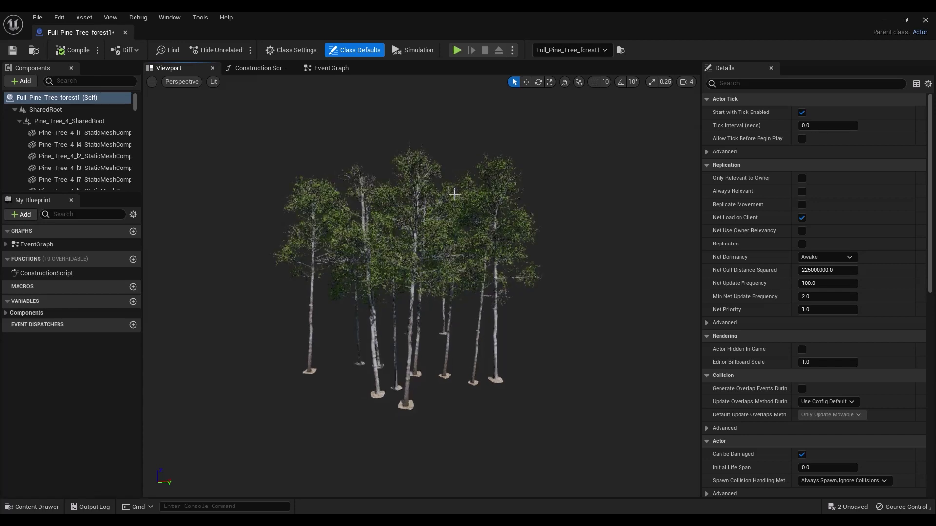
pyautogui.moveTo(540, 261); pyautogui.dragTo(555, 262)
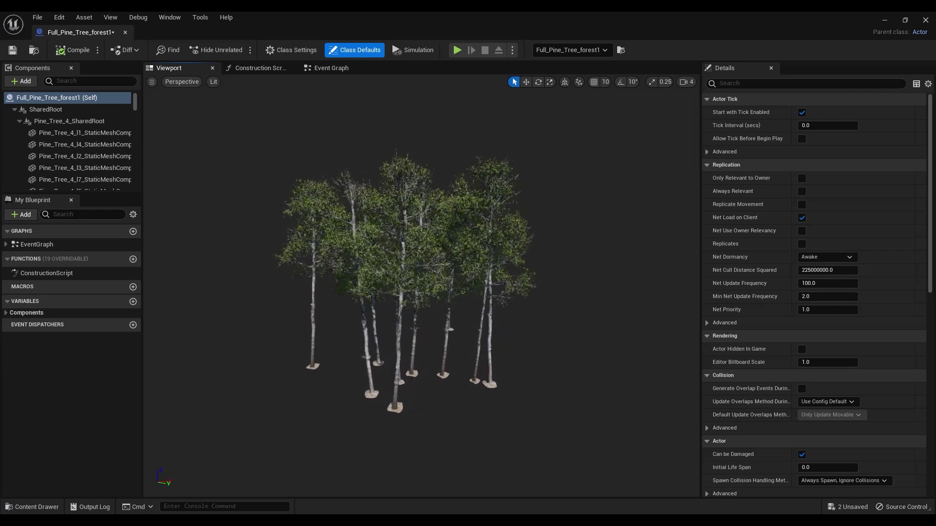
pyautogui.moveTo(447, 234); pyautogui.dragTo(433, 253)
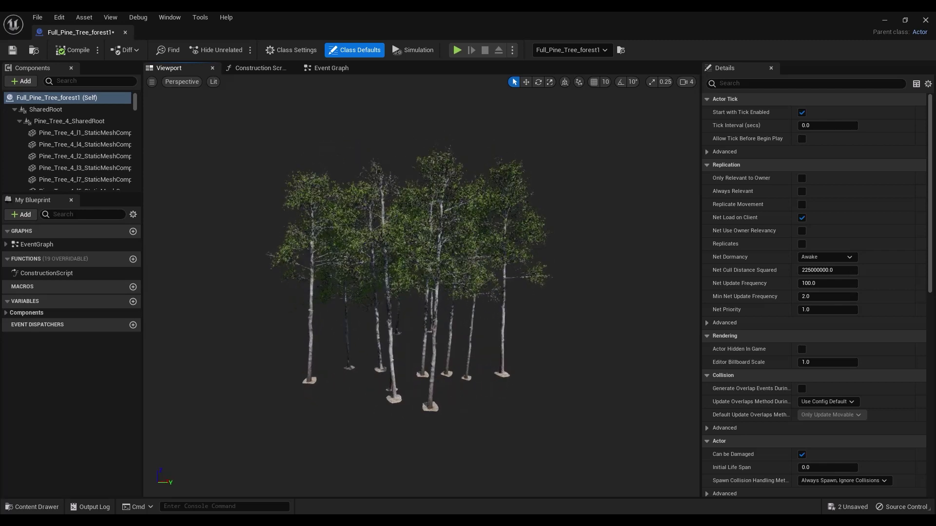
pyautogui.moveTo(481, 235); pyautogui.dragTo(481, 313)
pyautogui.moveTo(459, 254); pyautogui.dragTo(477, 286)
pyautogui.moveTo(412, 234); pyautogui.dragTo(500, 213)
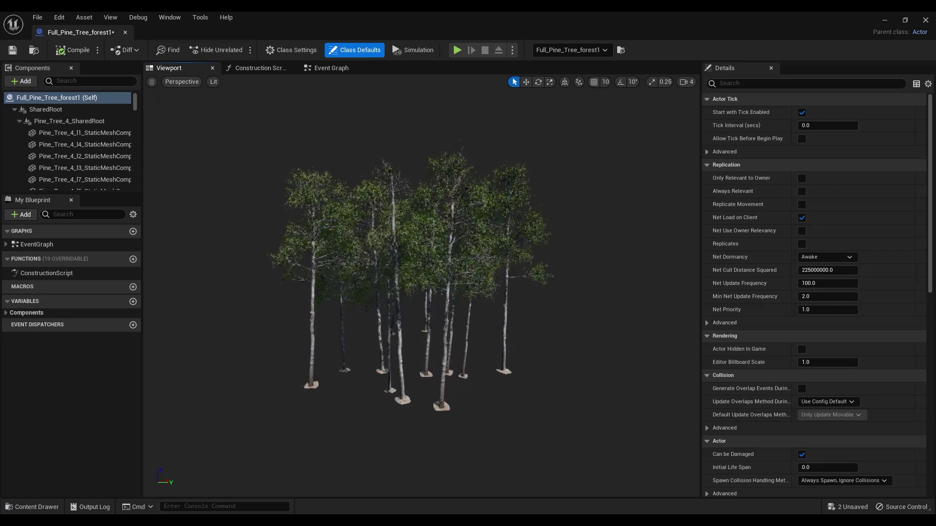
pyautogui.scroll(2, 473, 244)
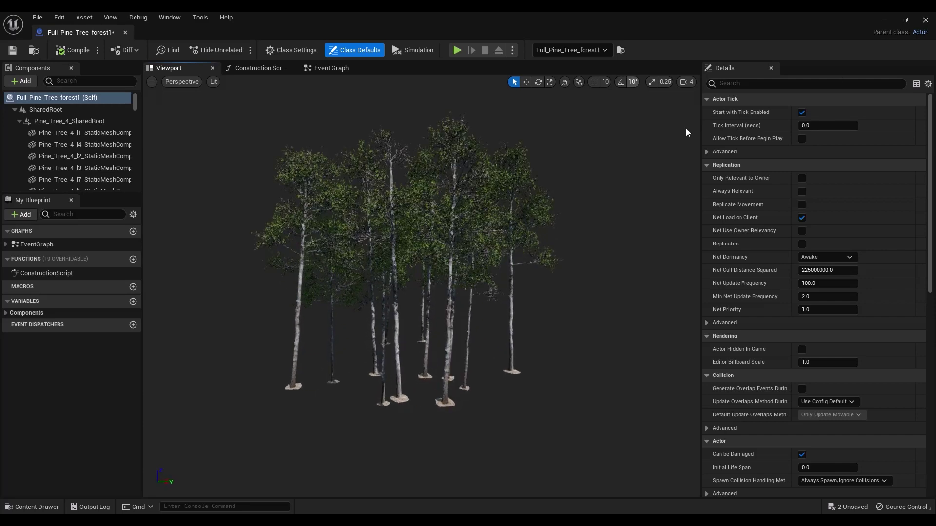
pyautogui.click(925, 20)
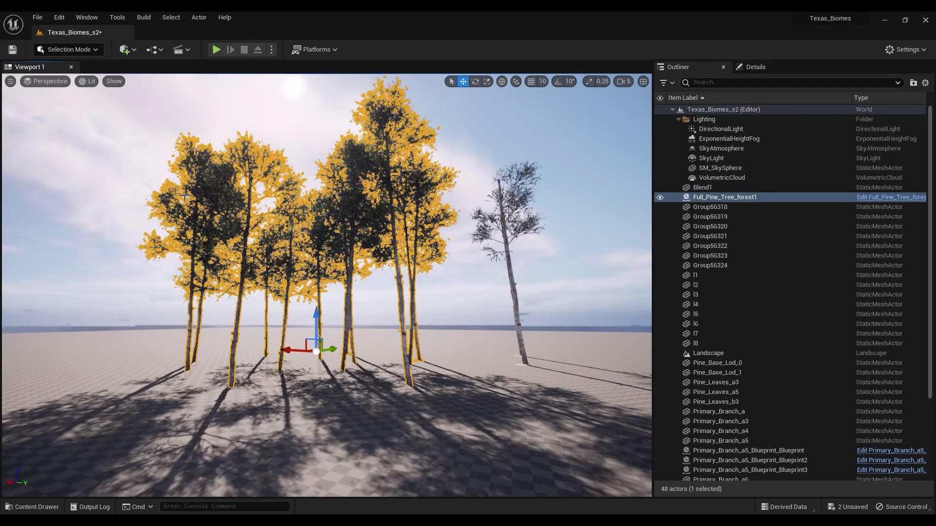
# Place a second instance of the Full_Pine_Tree_forest1 blueprint on the ground in front of the existing pine cluster and deselect it
pyautogui.click(369, 175)
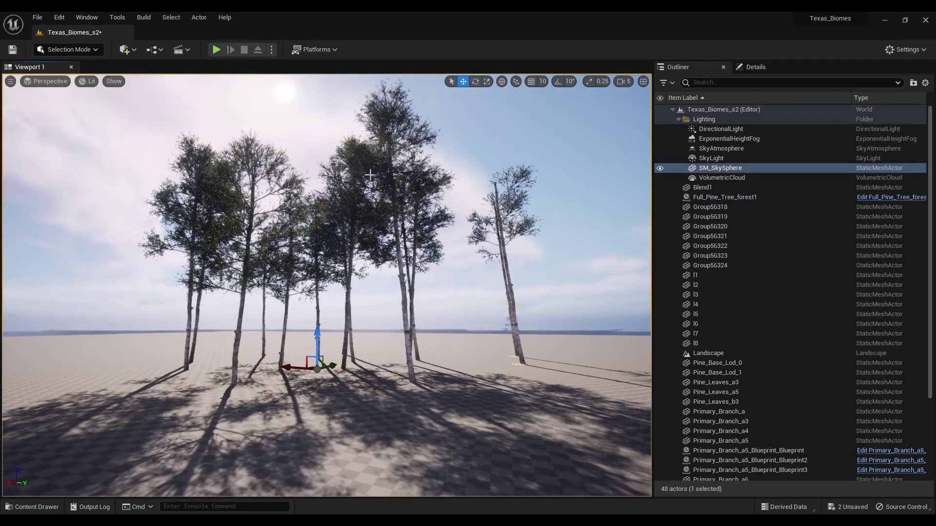
pyautogui.hotkey('ctrl', 'space')
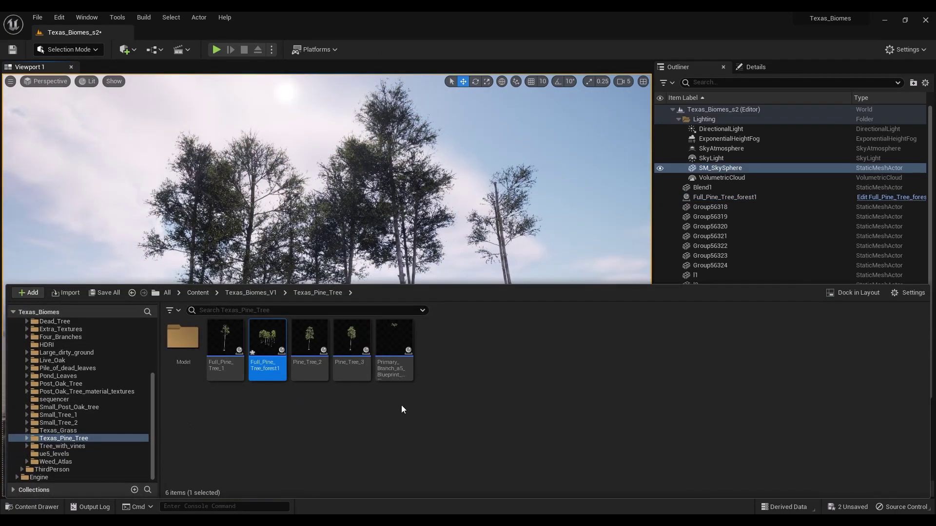
pyautogui.moveTo(272, 344)
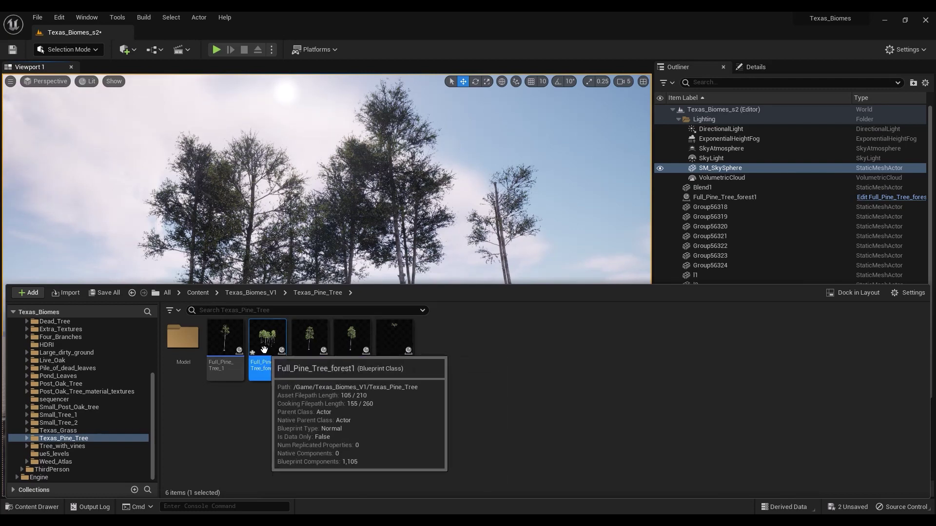
pyautogui.moveTo(348, 352)
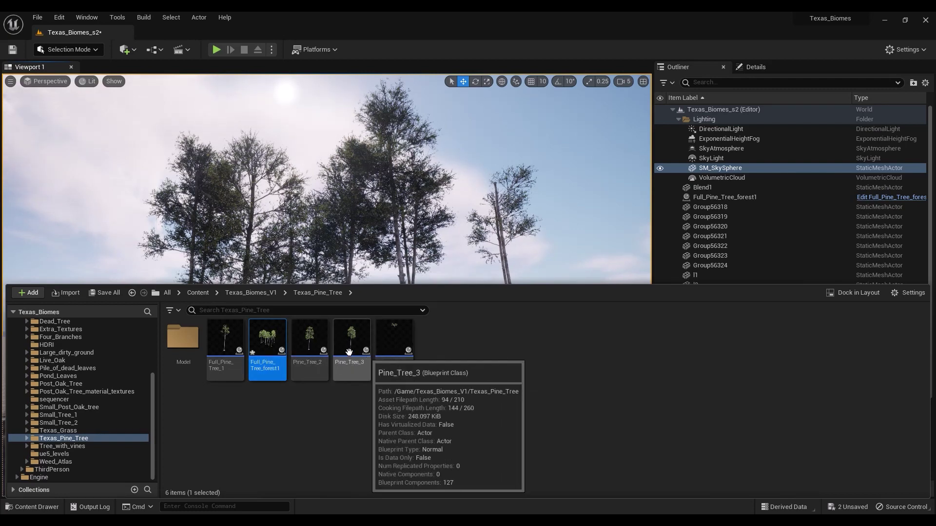
pyautogui.keyDown('alt'); pyautogui.moveTo(402, 249); pyautogui.dragTo(441, 249); pyautogui.keyUp('alt')
pyautogui.moveTo(422, 269); pyautogui.dragTo(425, 269, button='right')
pyautogui.hotkey('ctrl', 'space')
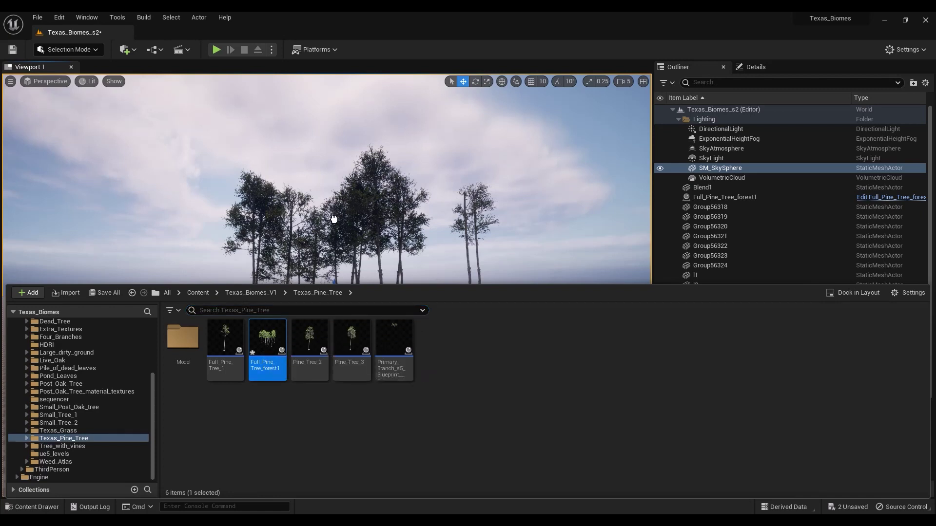
pyautogui.moveTo(334, 220); pyautogui.dragTo(288, 377, button='right')
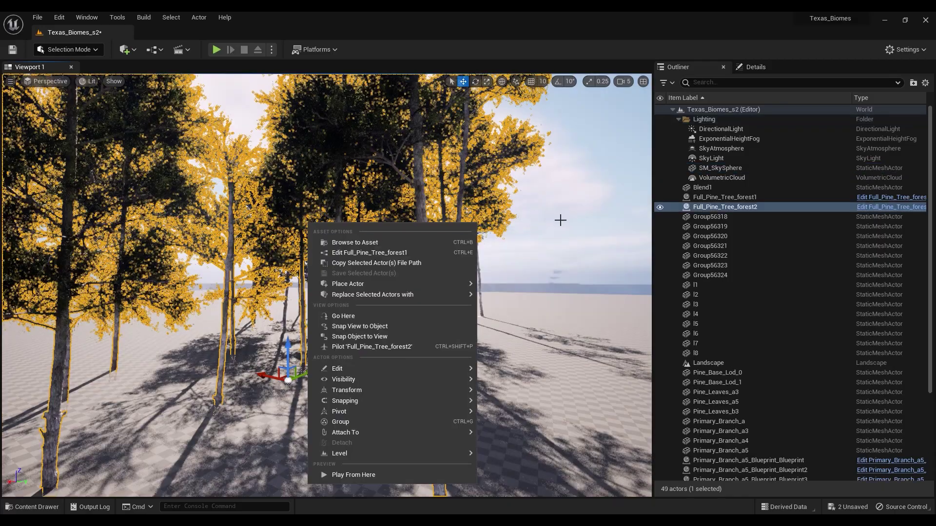
pyautogui.click(560, 219)
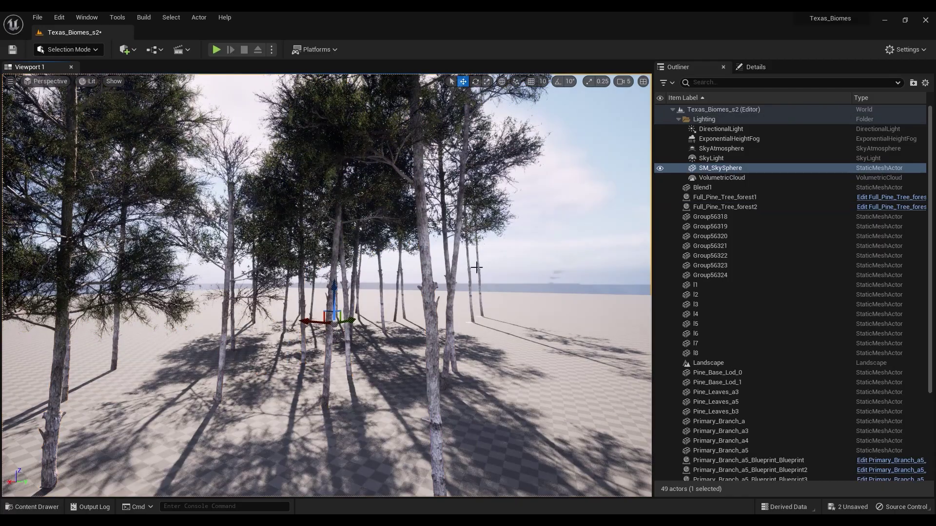
# Rotate the directional light so the sun stands low behind the pine forest and casts long shadows toward the camera
pyautogui.scroll(-3, 560, 219)
pyautogui.keyDown('alt'); pyautogui.moveTo(327, 285); pyautogui.dragTo(263, 283); pyautogui.keyUp('alt')
pyautogui.moveTo(374, 307)
pyautogui.keyDown('alt'); pyautogui.mouseDown()
pyautogui.moveTo(424, 300)
pyautogui.moveTo(371, 302)
pyautogui.mouseUp(); pyautogui.keyUp('alt')
pyautogui.press('w')
pyautogui.moveTo(326, 285); pyautogui.dragTo(312, 262, button='right')
pyautogui.moveTo(340, 220); pyautogui.dragTo(340, 220, button='right')
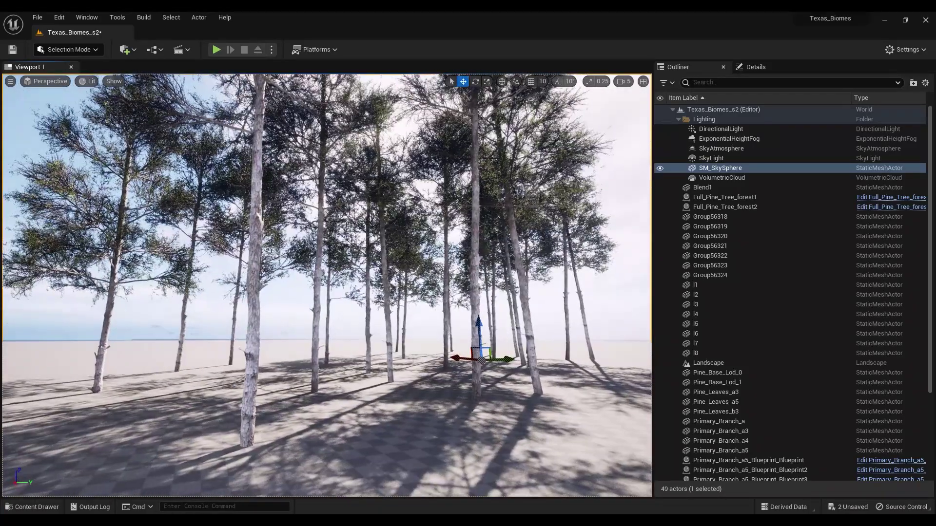
pyautogui.hotkey('ctrl', 'l')
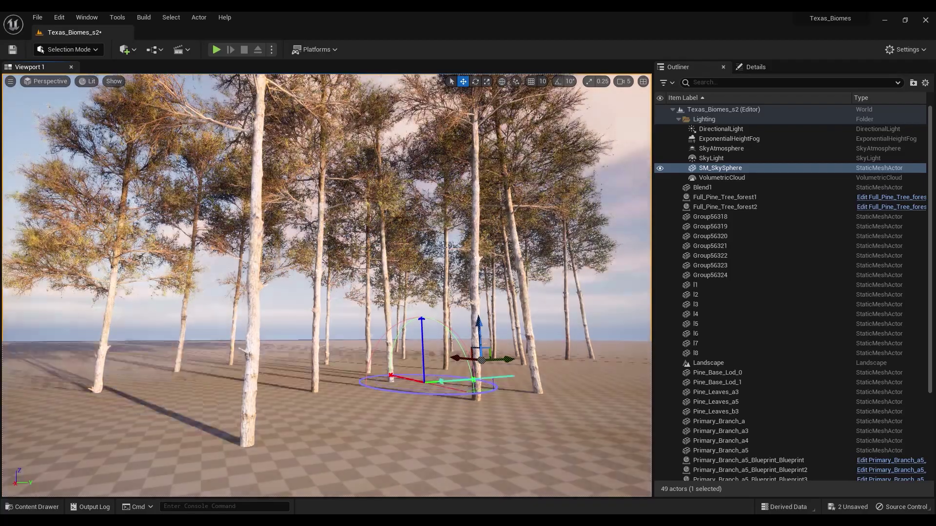
pyautogui.hotkey('ctrl', 'l')
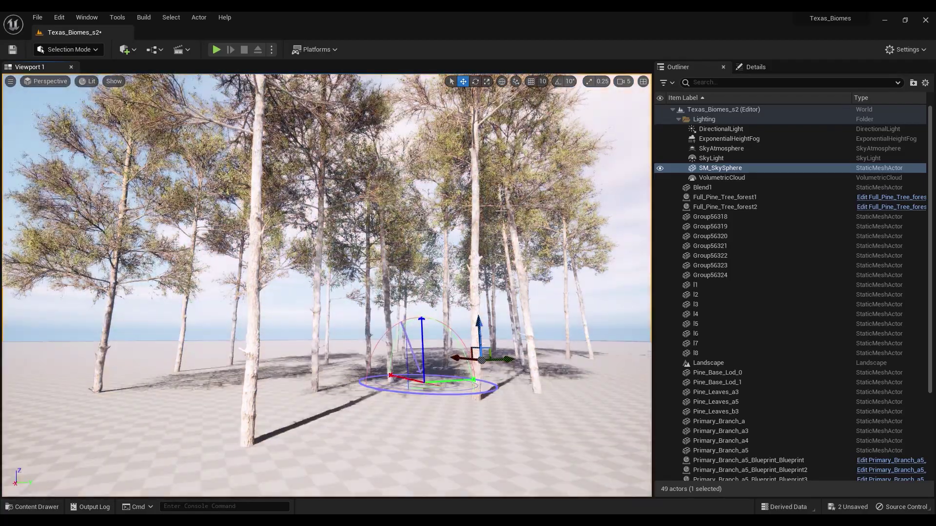
pyautogui.hotkey('ctrl', 'l')
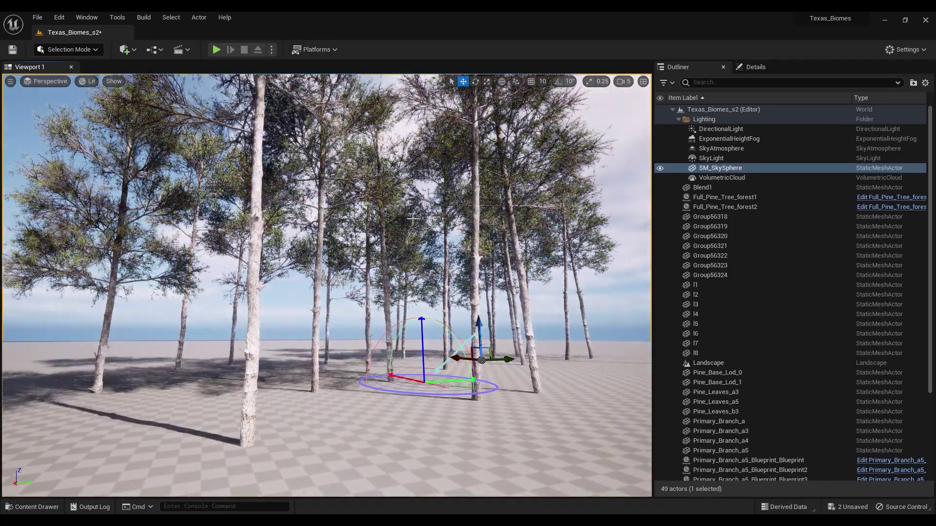
pyautogui.hotkey('ctrl', 'l')
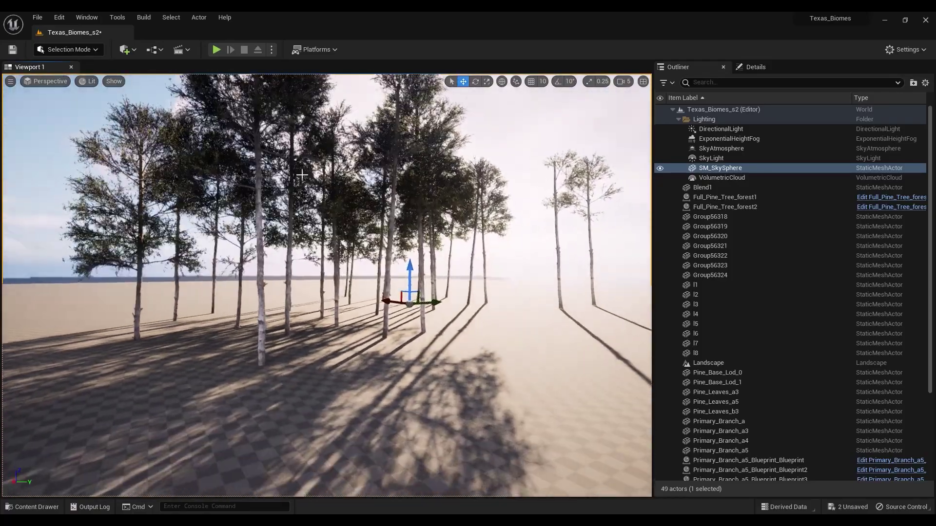
# Place Primary_Branch_1_Lod_0, Primary_Branch_2_Lod_0, Primary_Branch_3_Lod_0 and Tree_Base from the Live_Oak Model folder on the ground in front of the pines
pyautogui.hotkey('ctrl', 'space')
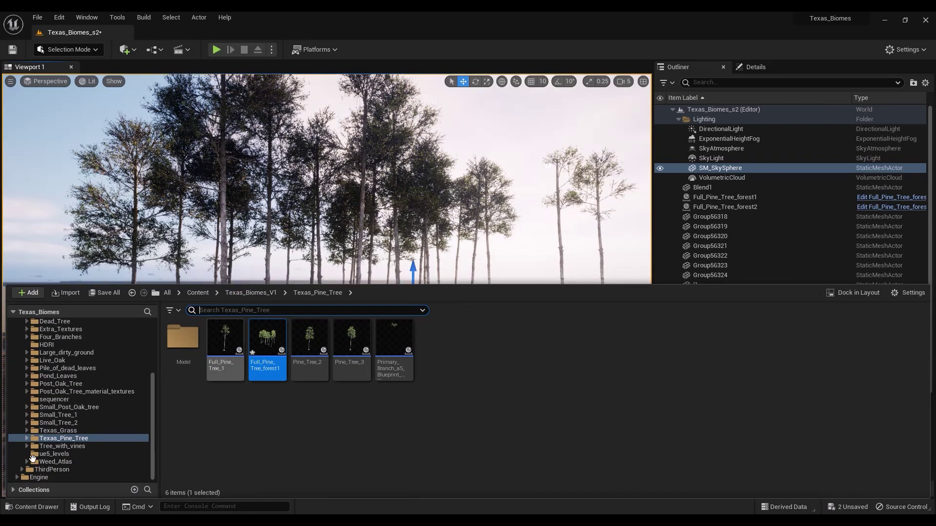
pyautogui.click(52, 361)
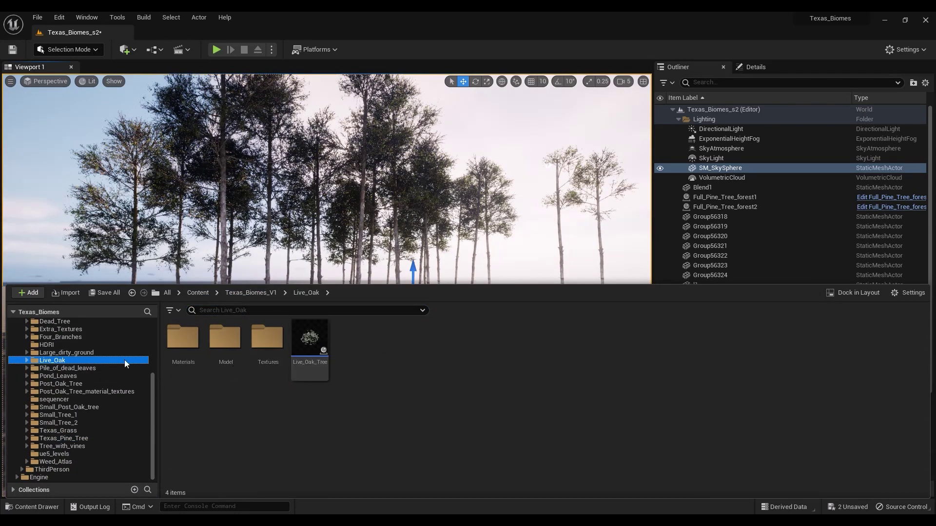
pyautogui.click(228, 344)
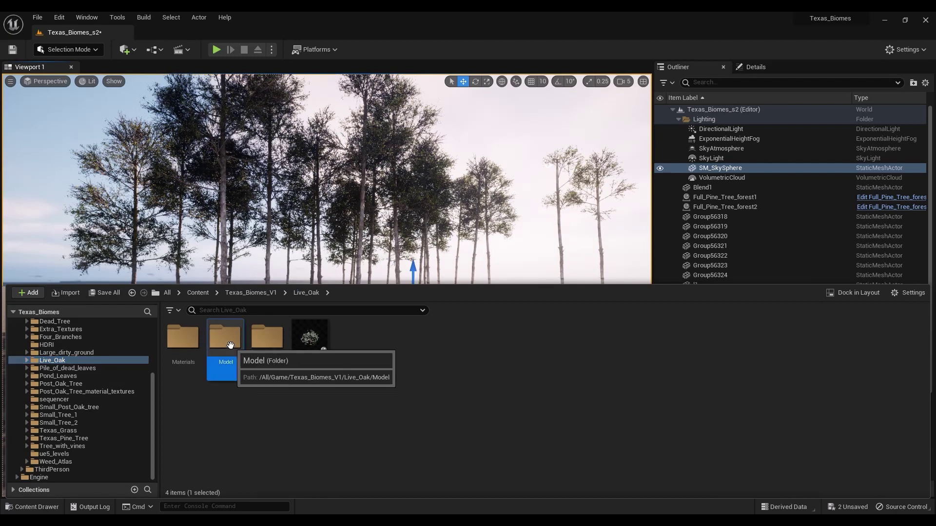
pyautogui.doubleClick(228, 344)
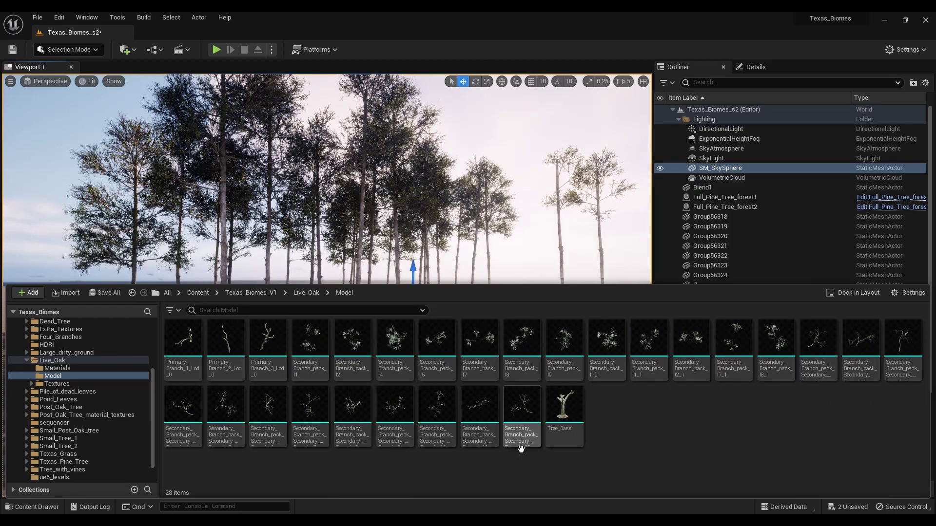
pyautogui.click(184, 341)
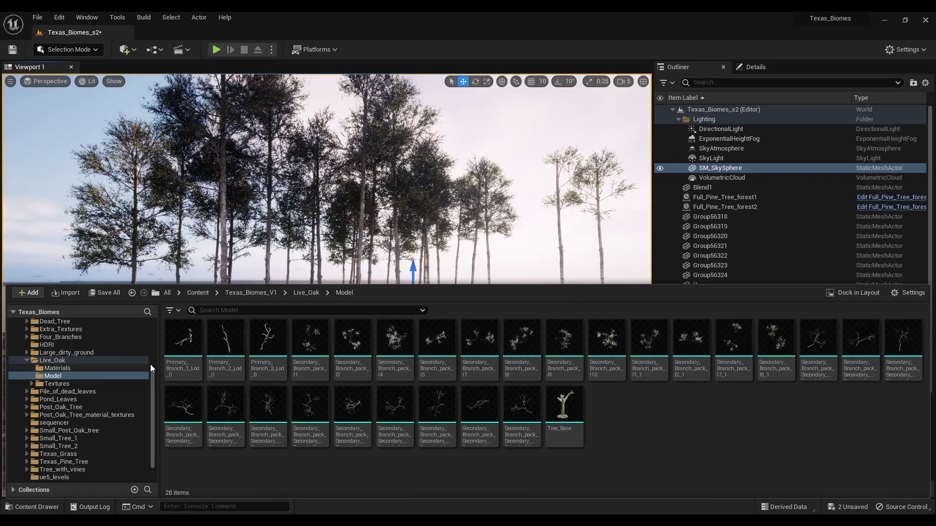
pyautogui.keyDown('ctrl'); pyautogui.click(226, 341); pyautogui.keyUp('ctrl')
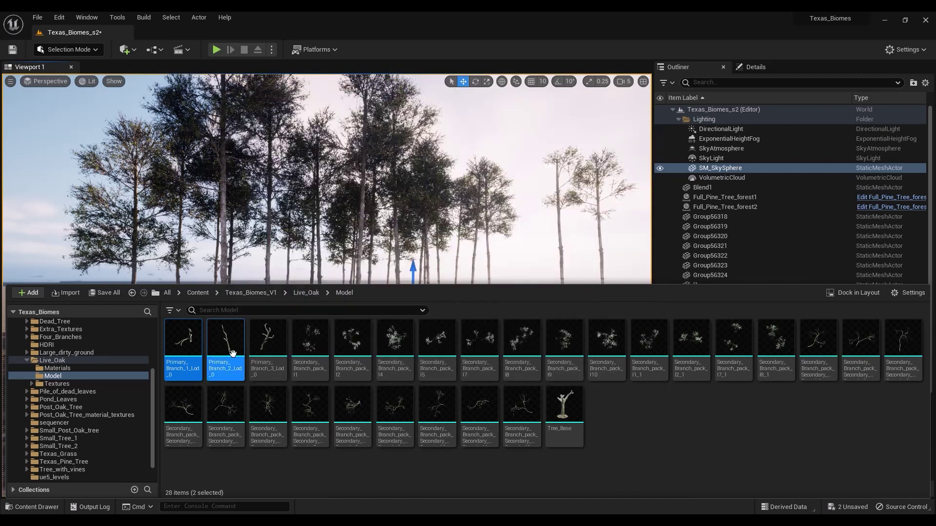
pyautogui.keyDown('ctrl'); pyautogui.click(269, 351); pyautogui.keyUp('ctrl')
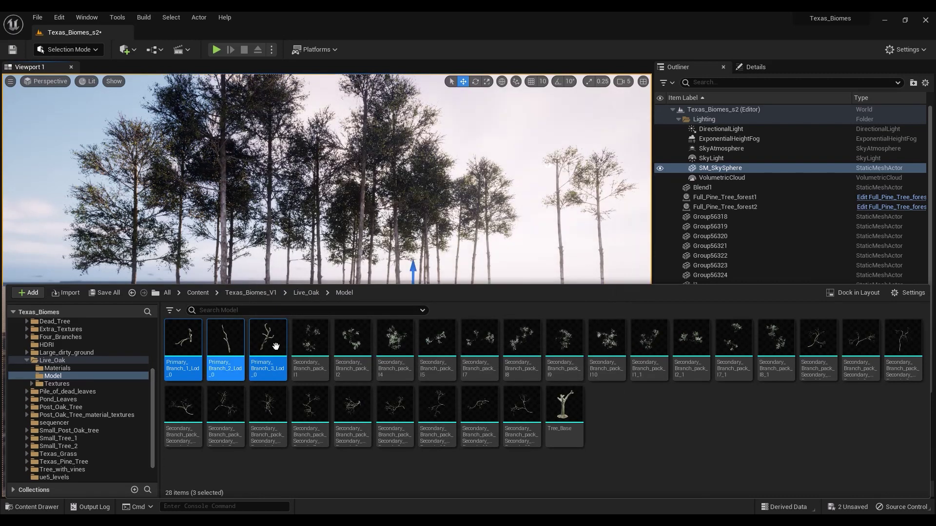
pyautogui.keyDown('ctrl'); pyautogui.click(563, 409); pyautogui.keyUp('ctrl')
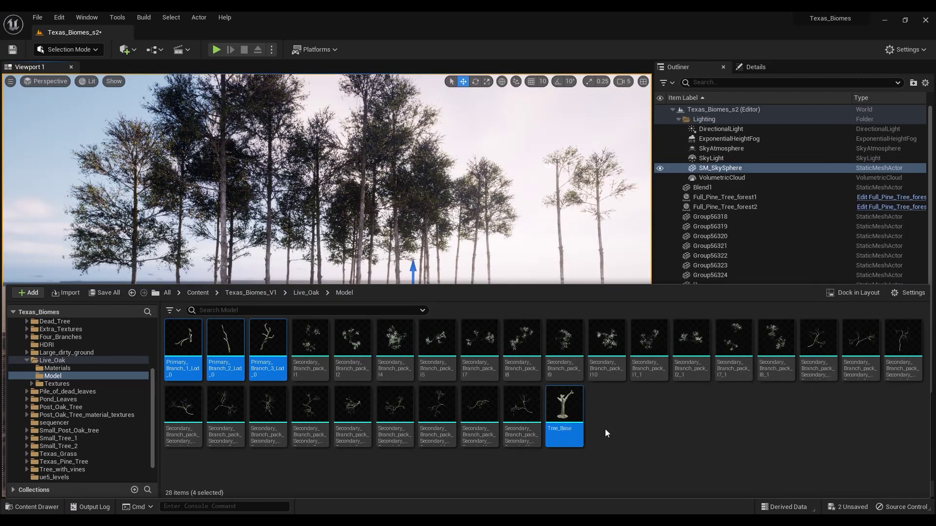
pyautogui.moveTo(564, 414); pyautogui.dragTo(315, 398)
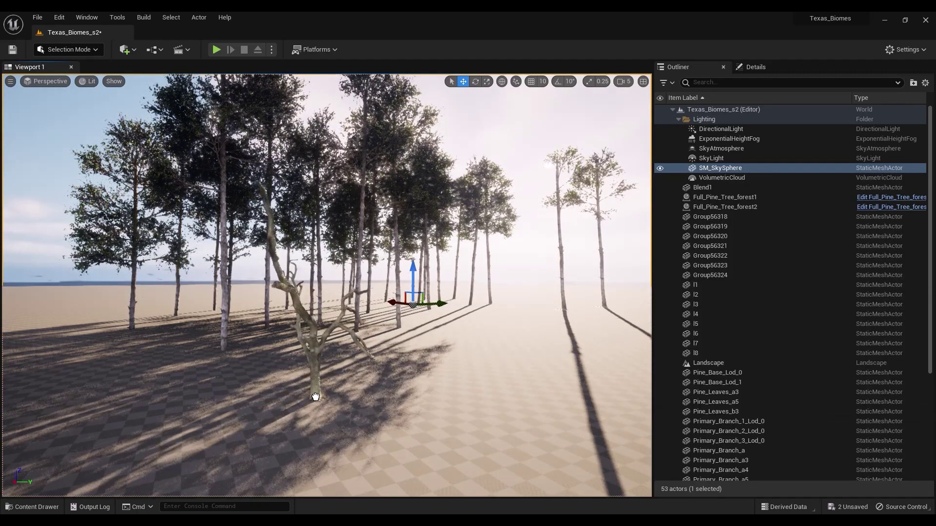
# Deselect the placed Live Oak meshes and examine the trunk and branches in front of the pine forest from closer up
pyautogui.moveTo(323, 334); pyautogui.dragTo(319, 351)
pyautogui.moveTo(319, 350)
pyautogui.mouseDown(button='right')
pyautogui.moveTo(319, 297)
pyautogui.moveTo(297, 341)
pyautogui.moveTo(323, 344)
pyautogui.mouseUp(button='right')
pyautogui.click(534, 130)
pyautogui.moveTo(534, 130); pyautogui.dragTo(516, 131, button='right')
pyautogui.press('a')
pyautogui.press('s')
pyautogui.press('d')
pyautogui.moveTo(438, 210); pyautogui.dragTo(438, 219, button='right')
pyautogui.moveTo(370, 223); pyautogui.dragTo(371, 224, button='right')
# Place the large_crazy_tree_Lod_0 mesh from the Crazy_Tree folder on the ground in front of the Live Oak trunk
pyautogui.hotkey('ctrl', 'space')
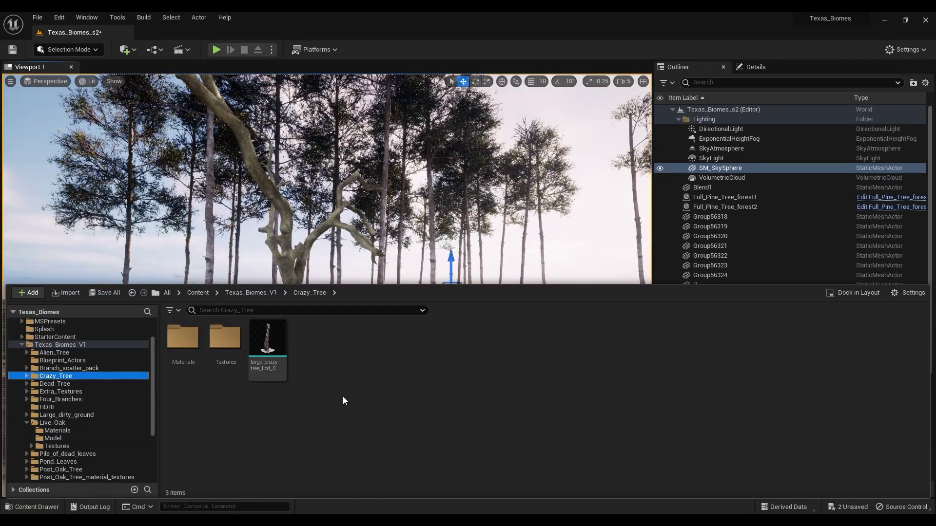
pyautogui.moveTo(264, 300); pyautogui.dragTo(284, 342)
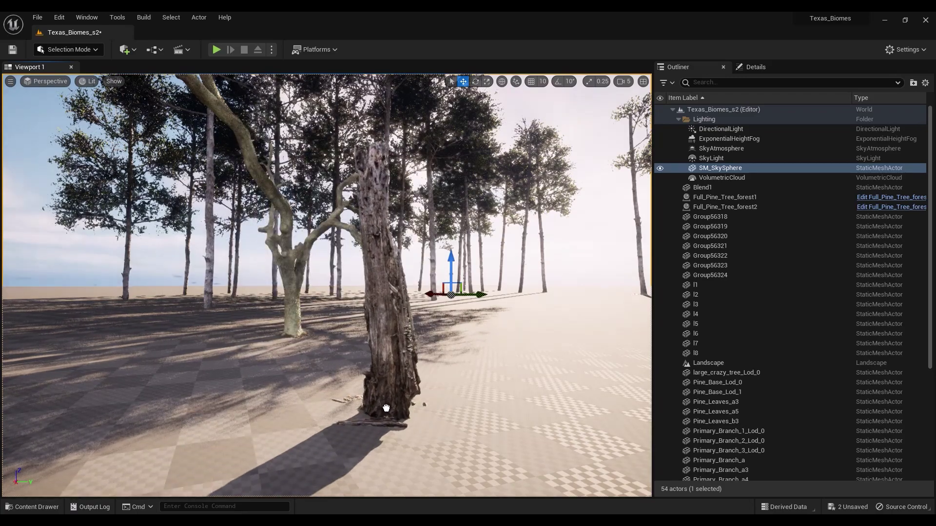
pyautogui.click(386, 408)
pyautogui.moveTo(386, 287); pyautogui.dragTo(386, 288, button='right')
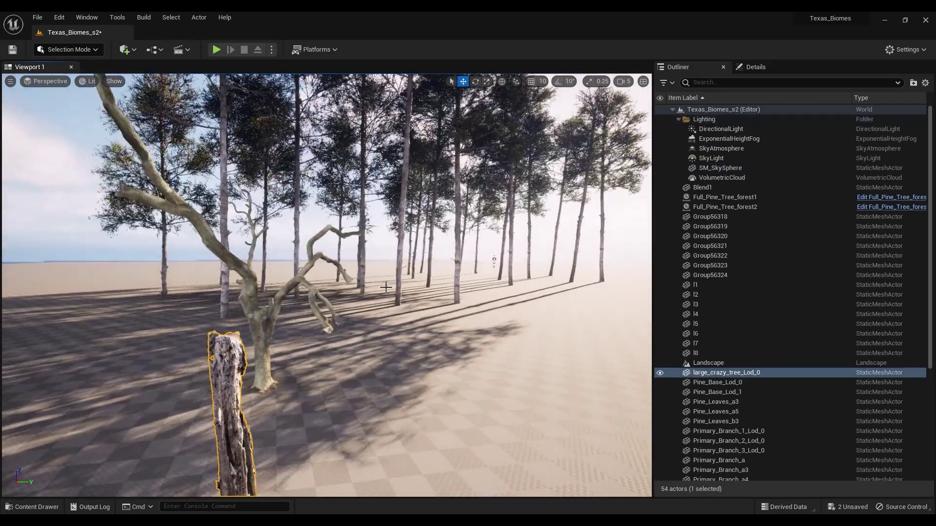
pyautogui.press('f')
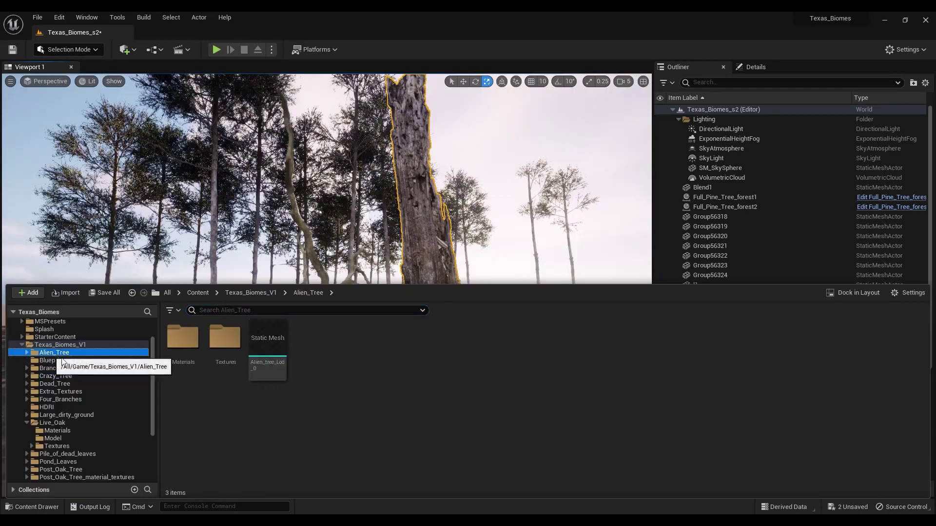
# Place the Alien_tree_Lod_0 mesh from the Alien_Tree folder on the ground beside the large crazy tree and deselect it
pyautogui.moveTo(267, 344); pyautogui.dragTo(240, 350)
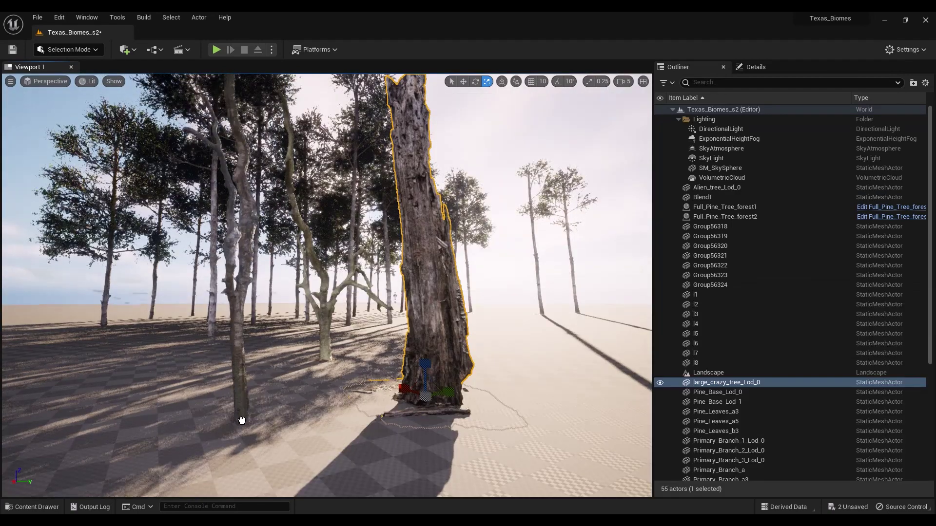
pyautogui.click(253, 417)
pyautogui.moveTo(326, 285); pyautogui.dragTo(263, 285, button='right')
pyautogui.click(326, 224)
pyautogui.moveTo(500, 252); pyautogui.dragTo(500, 215, button='right')
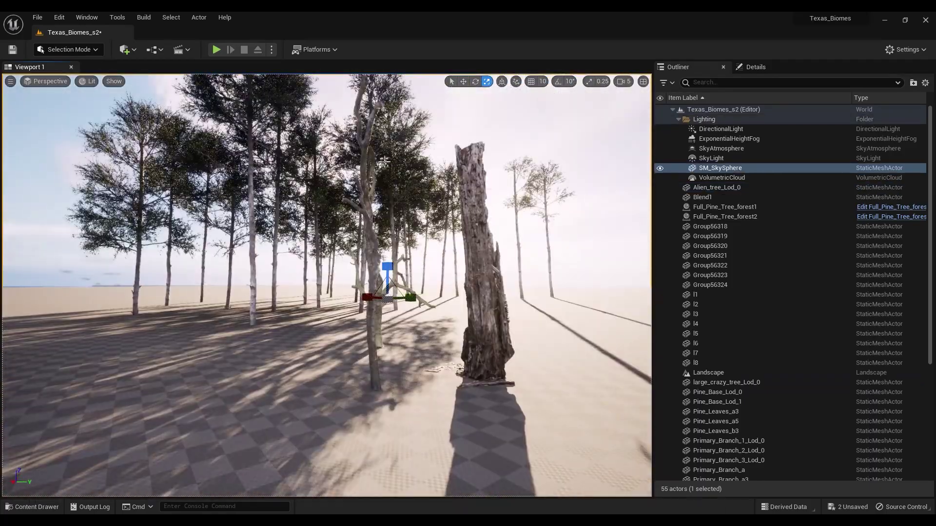
# Look through the Post_Oak_Tree branch texture folders and the Small_Tree_1 model and material folders for more tree assets
pyautogui.hotkey('ctrl', 'space')
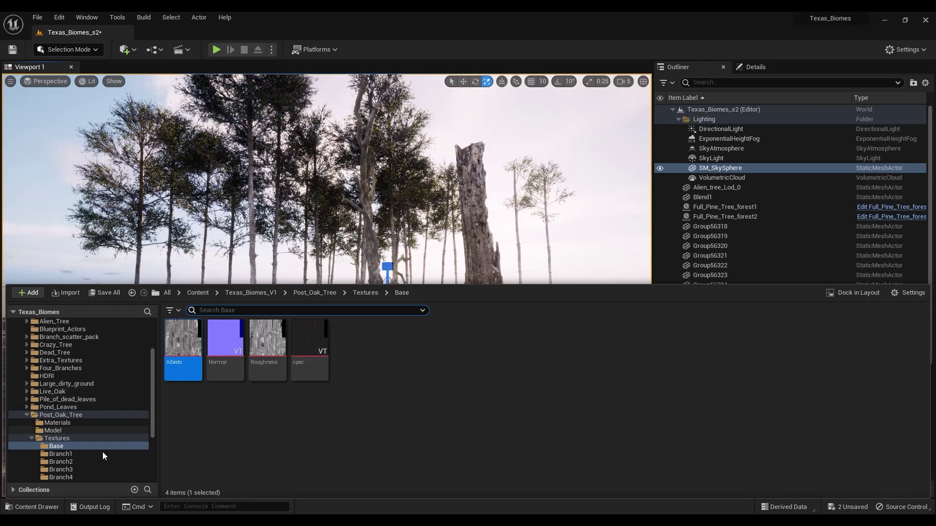
pyautogui.scroll(-2, 67, 459)
pyautogui.scroll(-2, 68, 460)
pyautogui.click(83, 400)
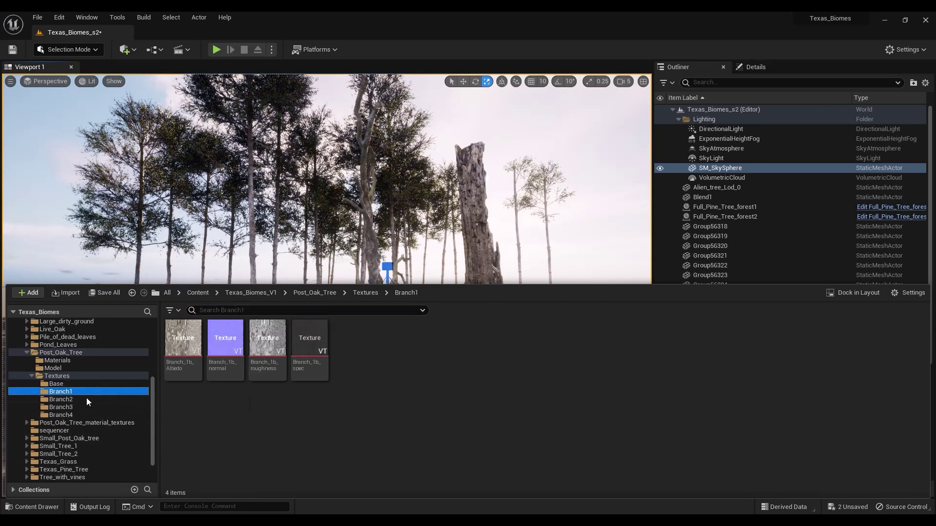
pyautogui.scroll(-1, 69, 429)
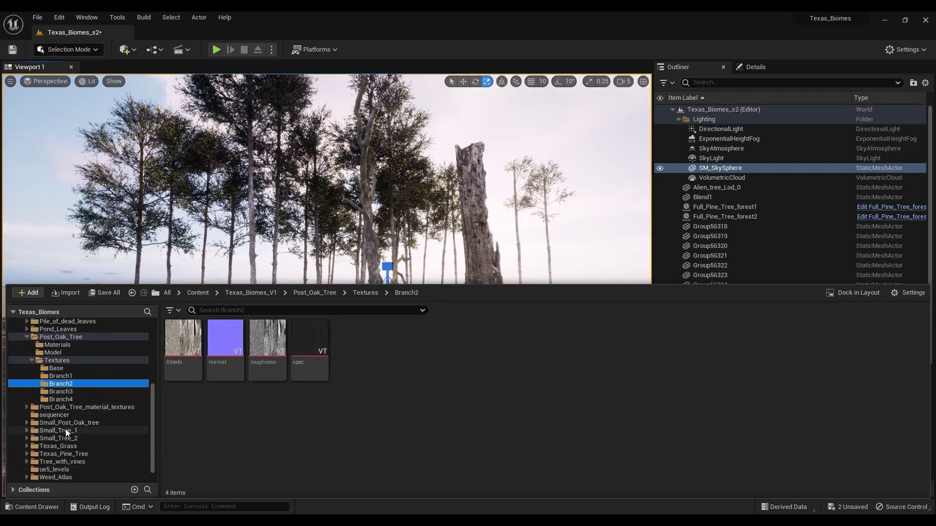
pyautogui.click(54, 432)
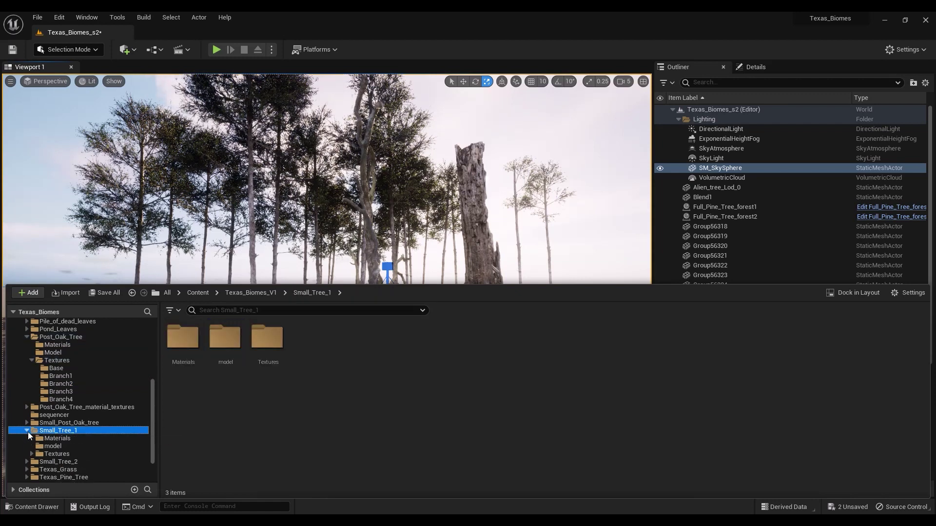
pyautogui.click(59, 447)
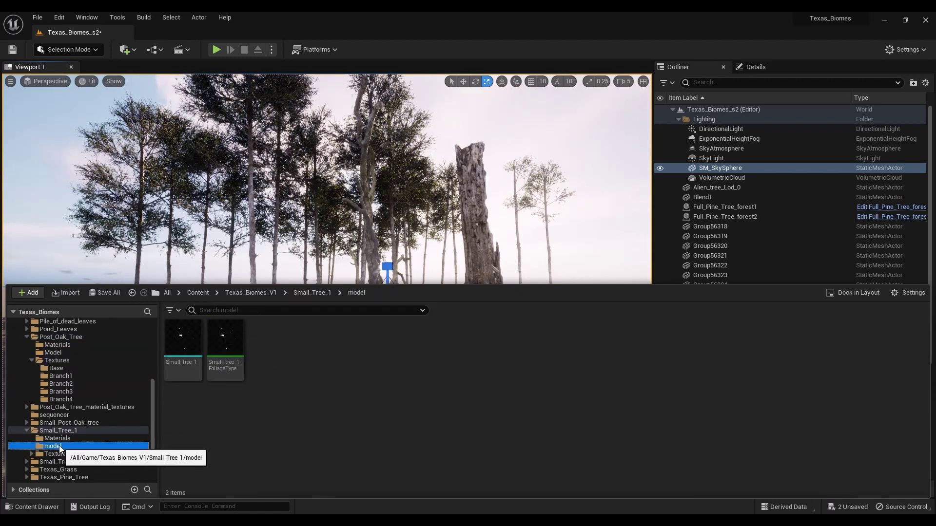
pyautogui.click(56, 439)
pyautogui.scroll(-1, 29, 451)
# Place the Small_tree_2_base_lod_0_Blueprint from the Small_Tree_2 folder on the ground near the alien tree
pyautogui.click(27, 447)
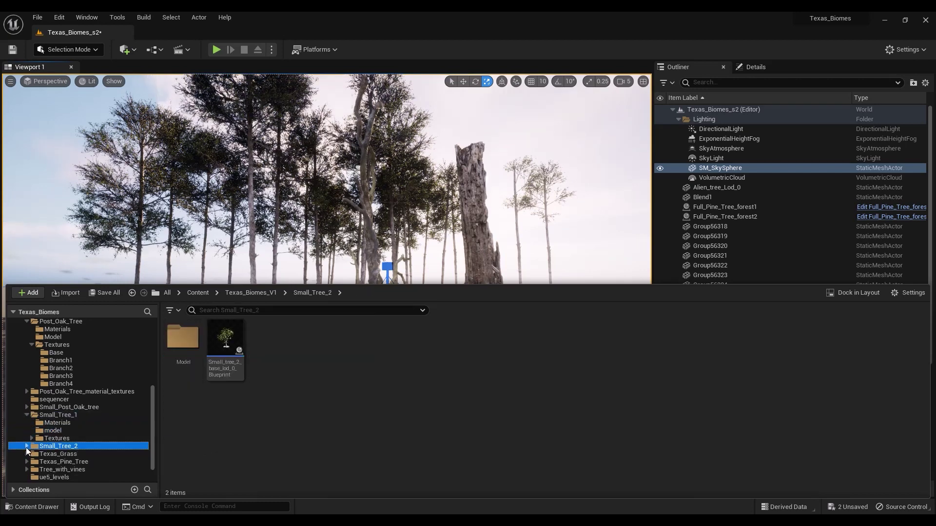
pyautogui.doubleClick(54, 449)
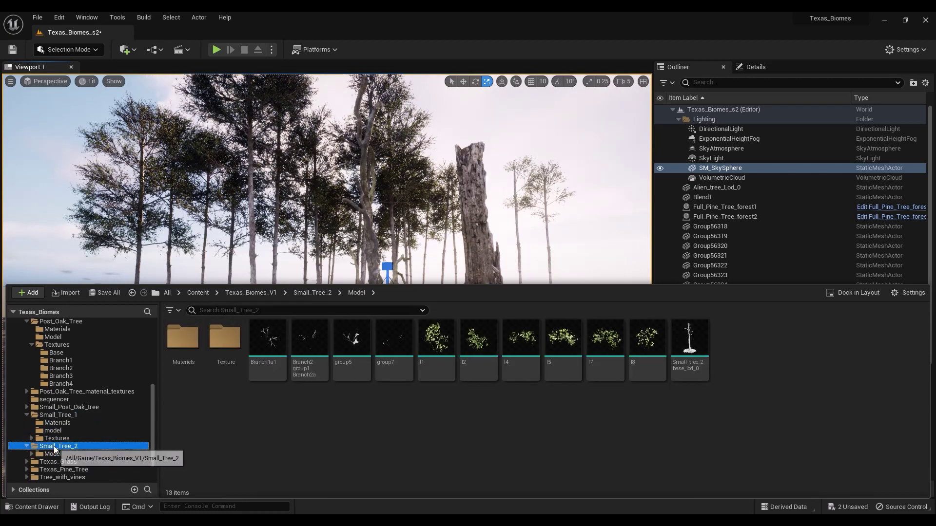
pyautogui.moveTo(224, 328); pyautogui.dragTo(297, 393)
pyautogui.moveTo(297, 393); pyautogui.dragTo(317, 361, button='right')
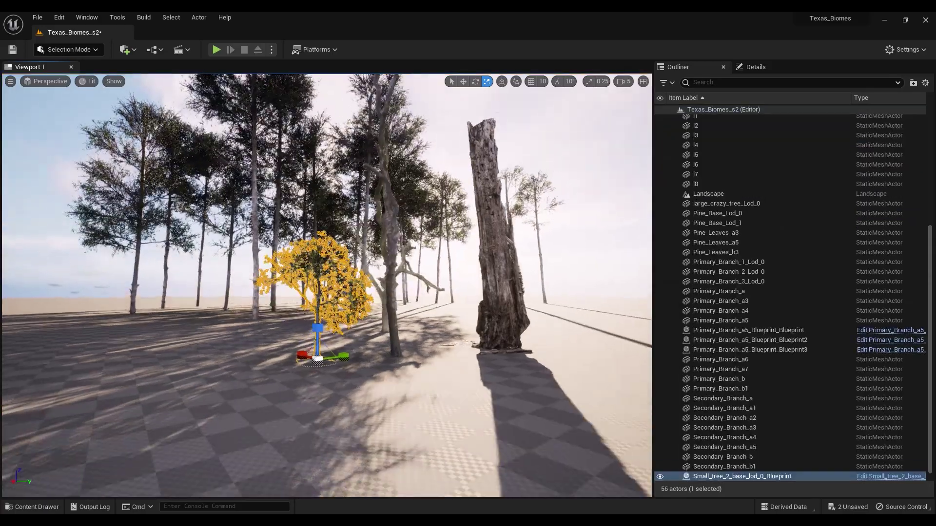
# Look through the Branch_scatter_pack materials and the Blueprint_Actors assets, and check the foggy forest through CineCameraActor0
pyautogui.scroll(5, 603, 219)
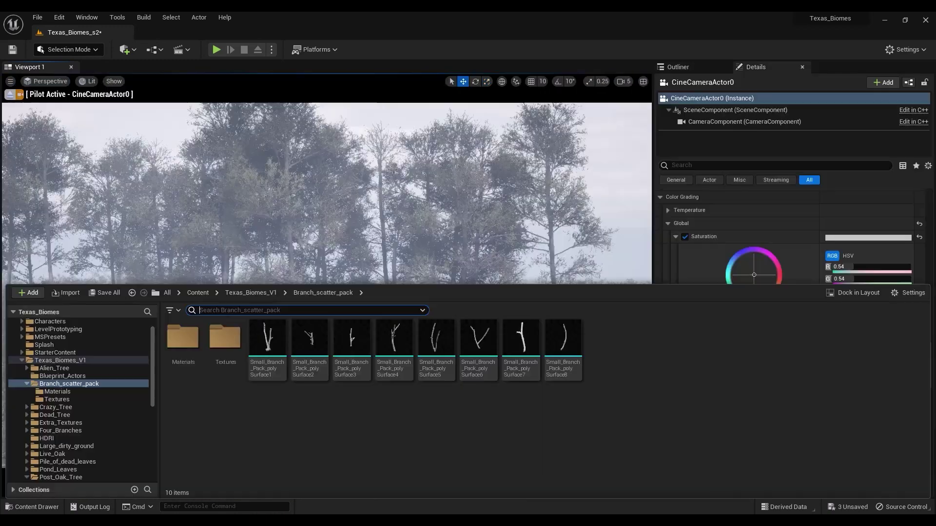
pyautogui.click(54, 391)
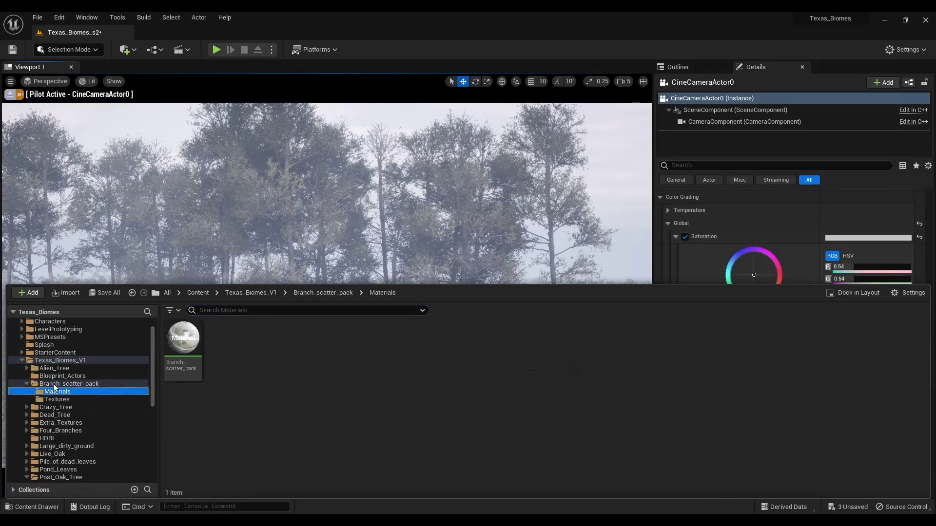
pyautogui.click(63, 375)
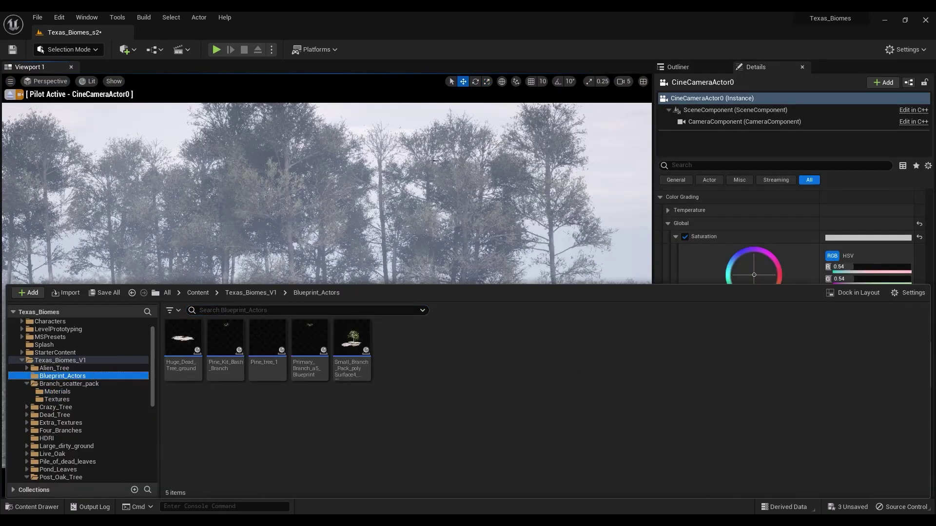
pyautogui.moveTo(394, 185); pyautogui.dragTo(373, 189, button='right')
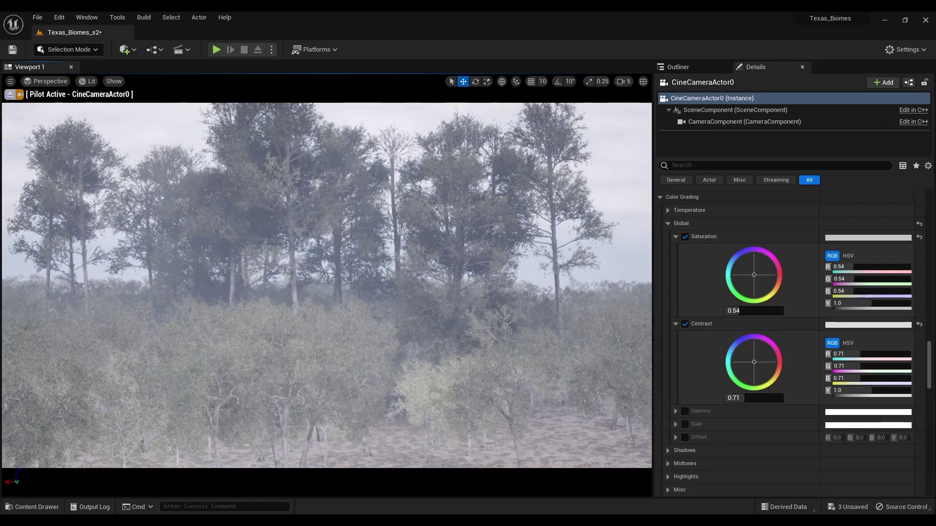